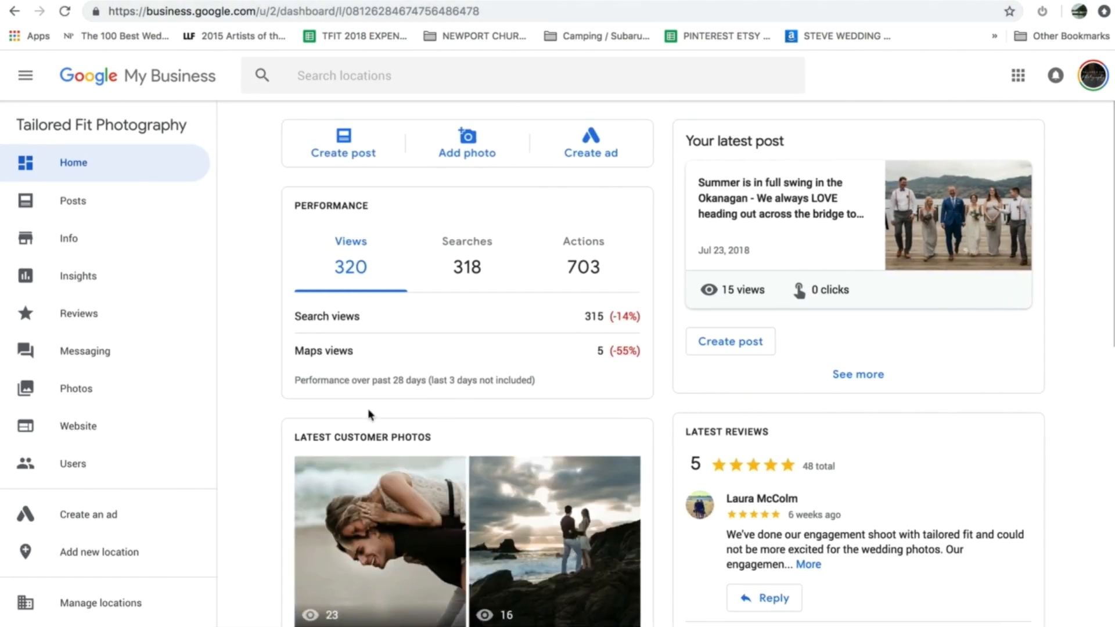
- Look through the business dashboard's performance figures, customer photos, posts and reviews
scroll(492, 306, down, 10)
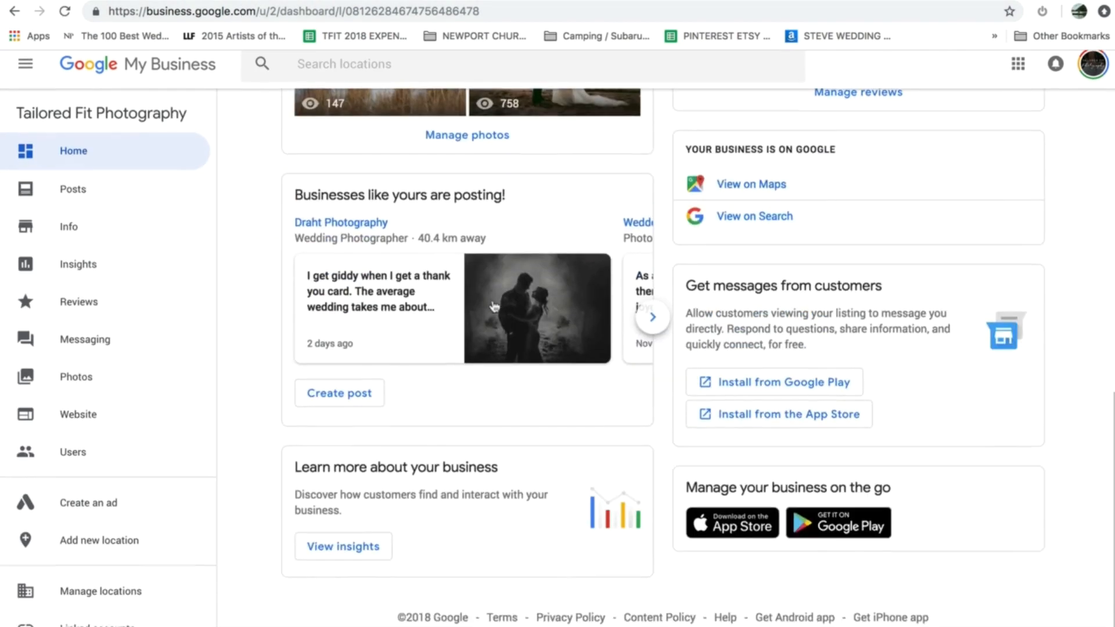
scroll(759, 361, up, 6)
scroll(759, 361, up, 5)
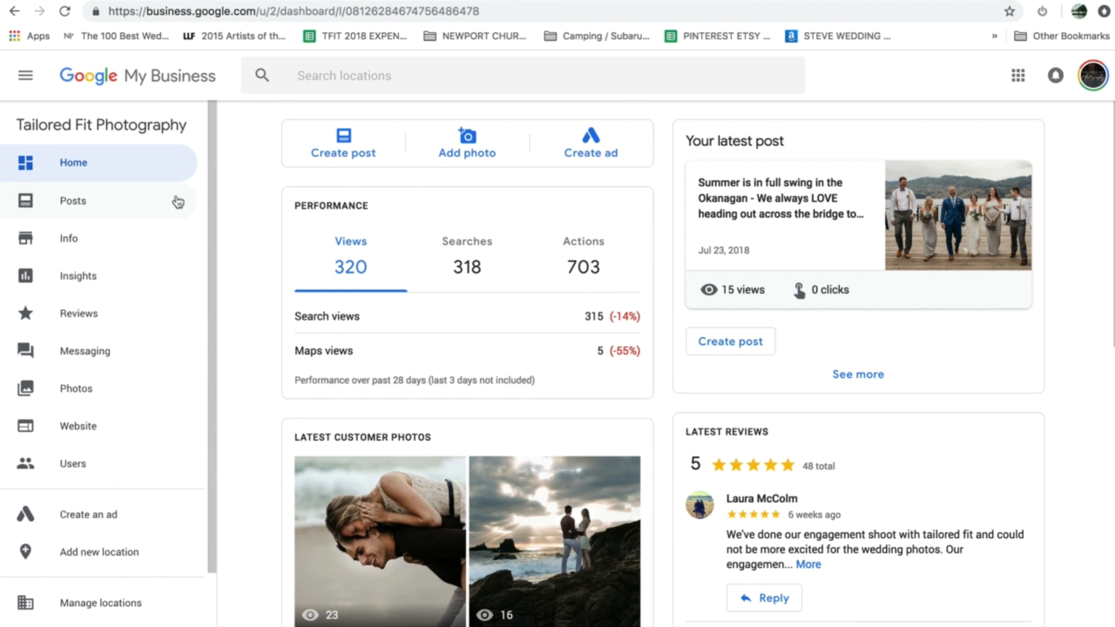
- Open the Tailored Fit Photography business information and skim its category, hours, phone and website details
click(102, 248)
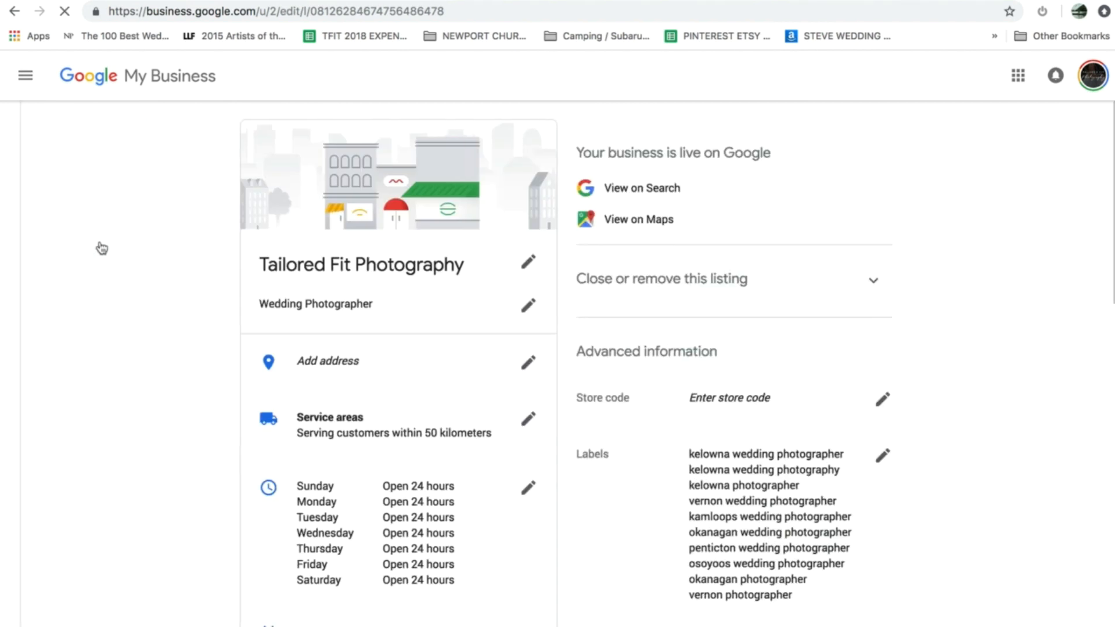
scroll(488, 445, down, 15)
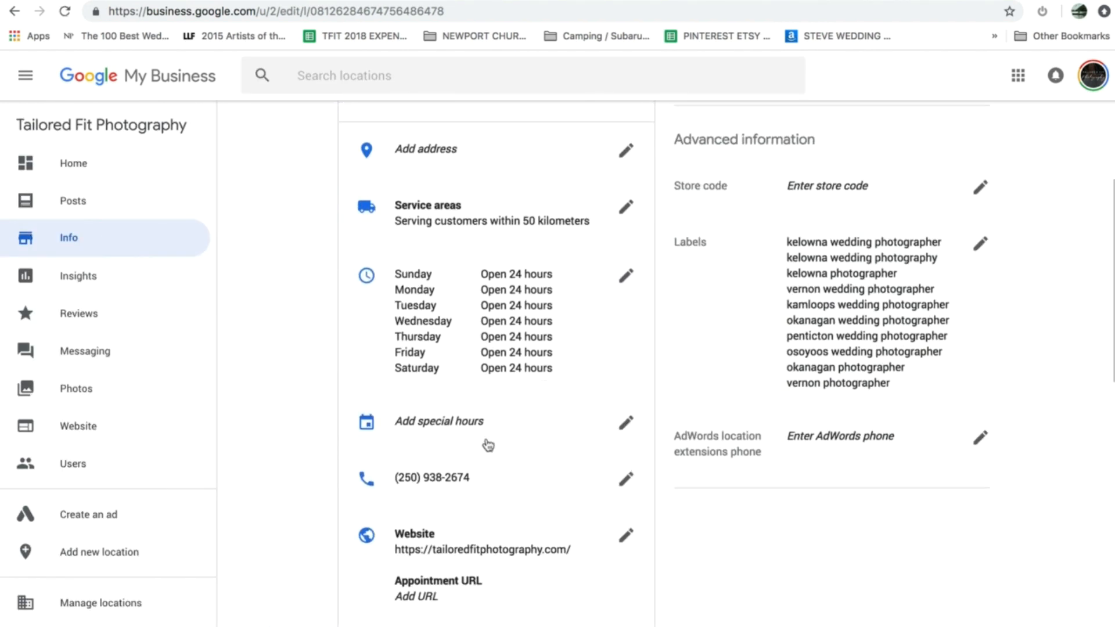
scroll(488, 446, up, 15)
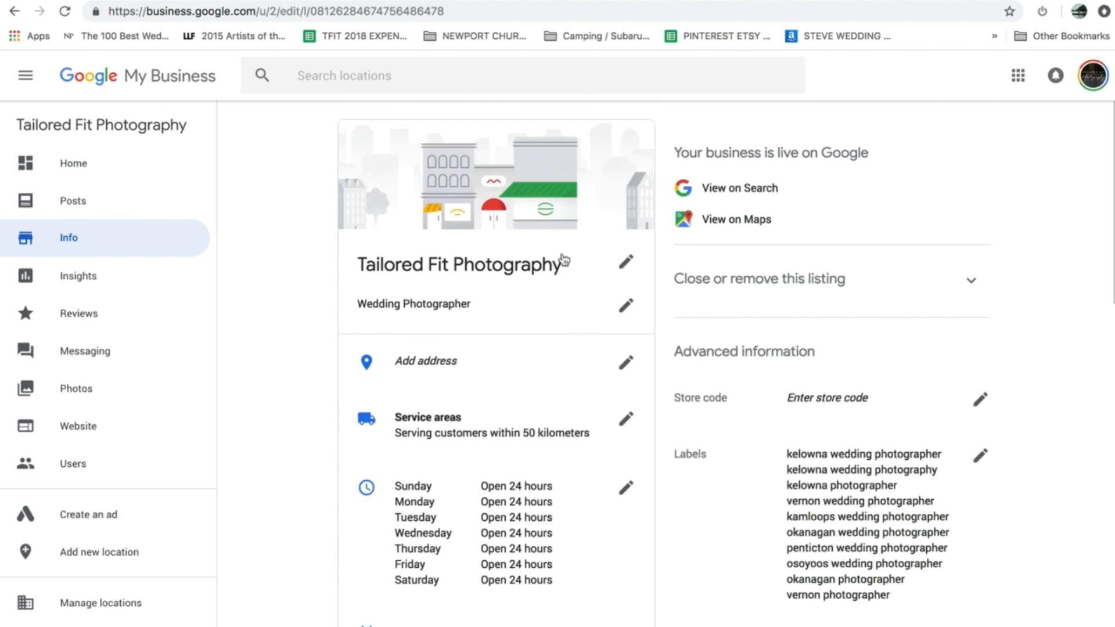
scroll(558, 314, down, 3)
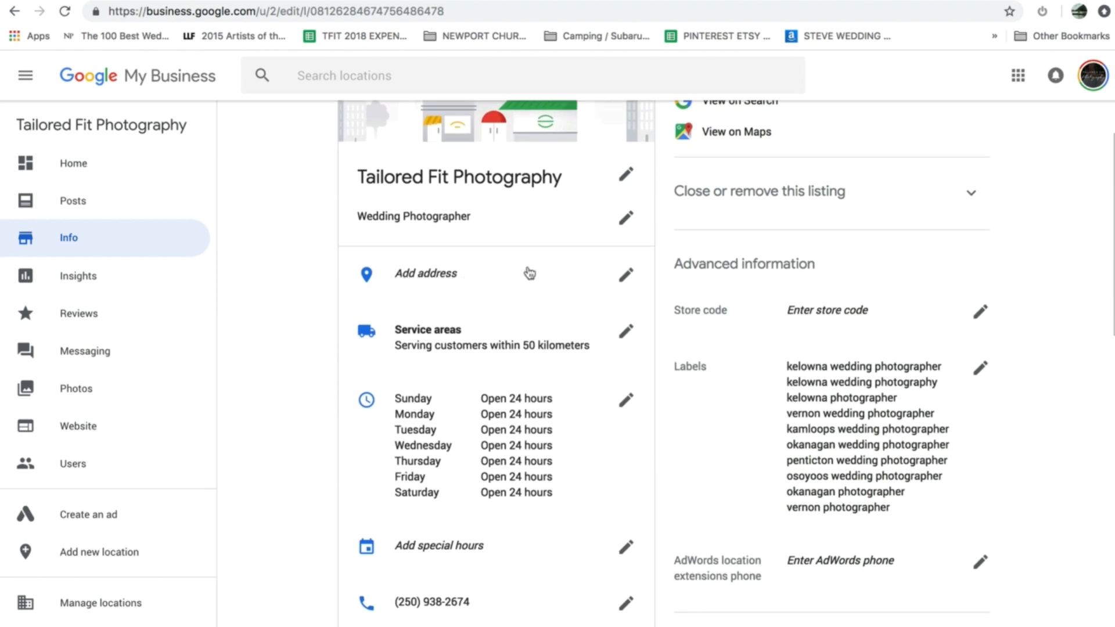
- Return to the dashboard home, decline the ad credit offer and look over the overview cards
click(15, 12)
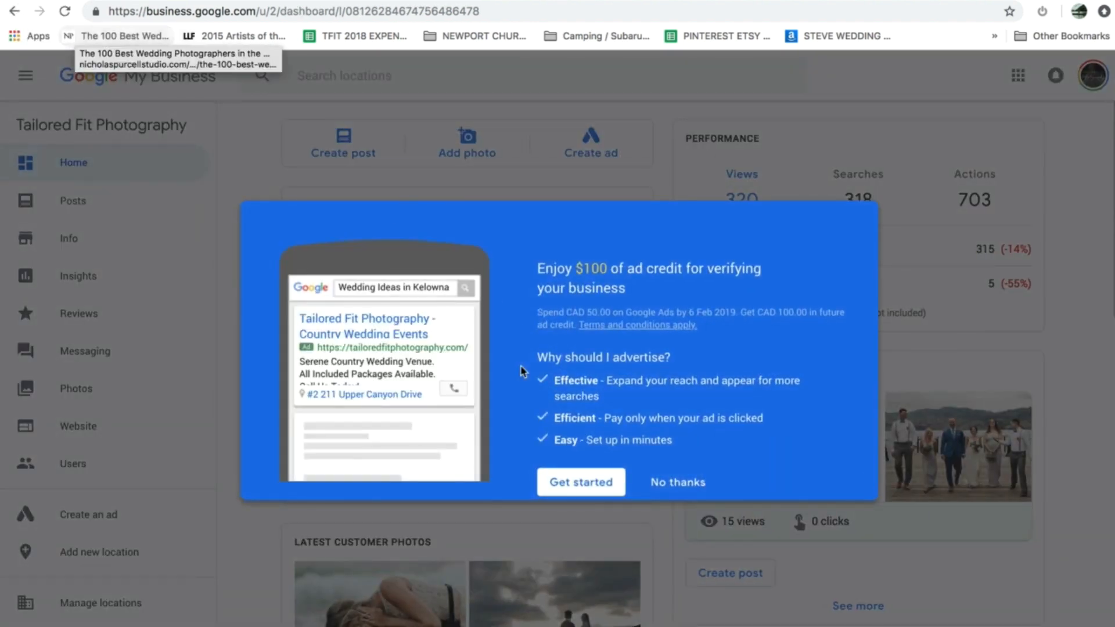
click(673, 483)
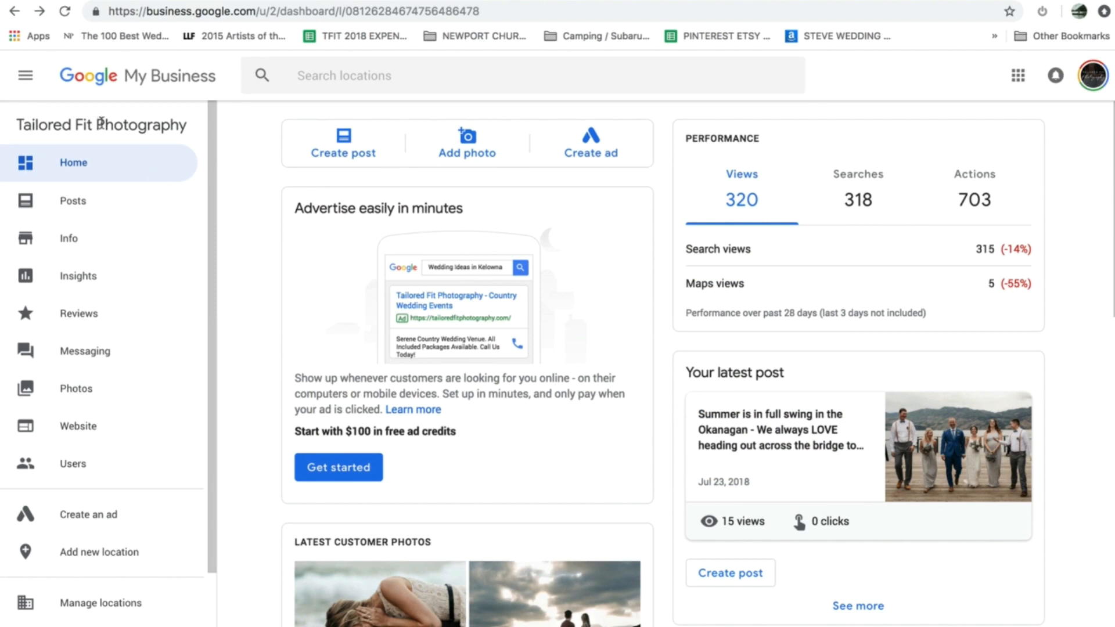
drag(96, 124, 190, 135)
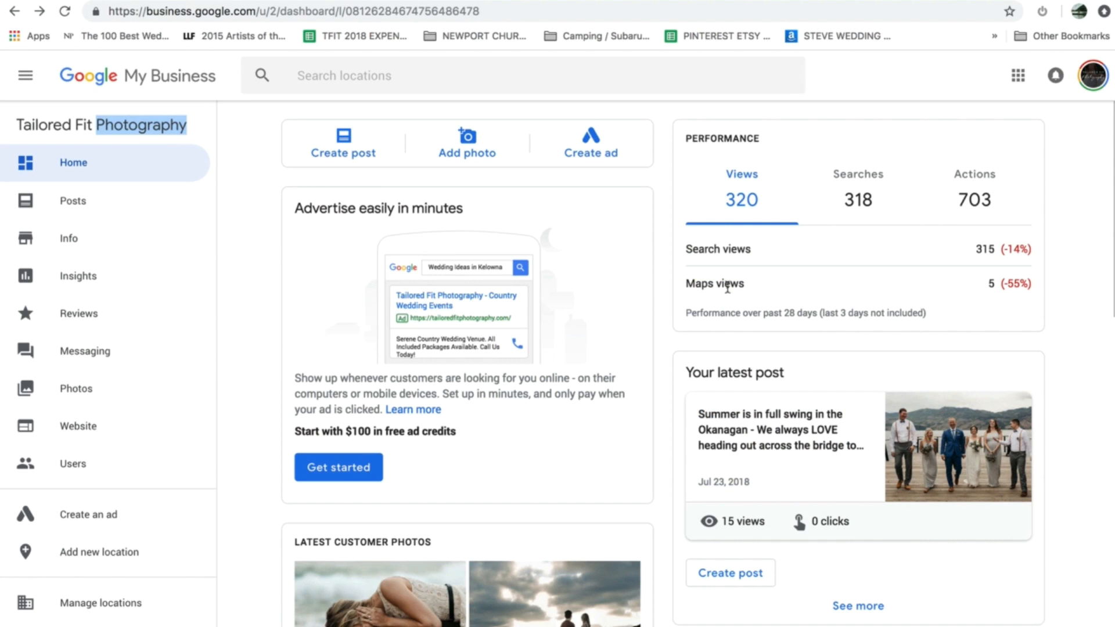
scroll(639, 486, down, 8)
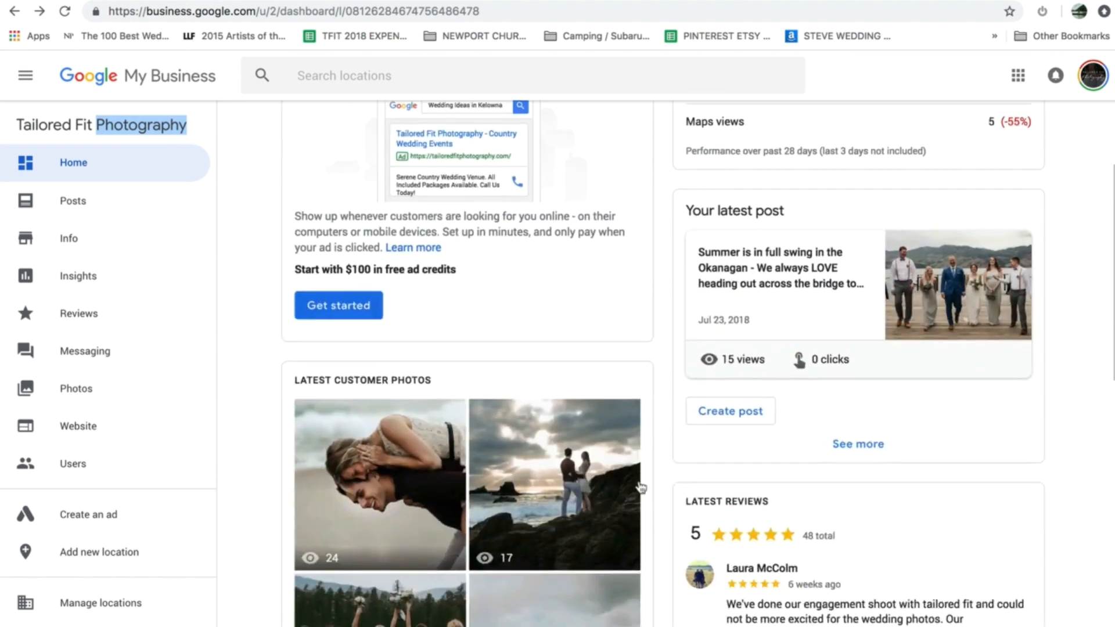
scroll(639, 486, up, 8)
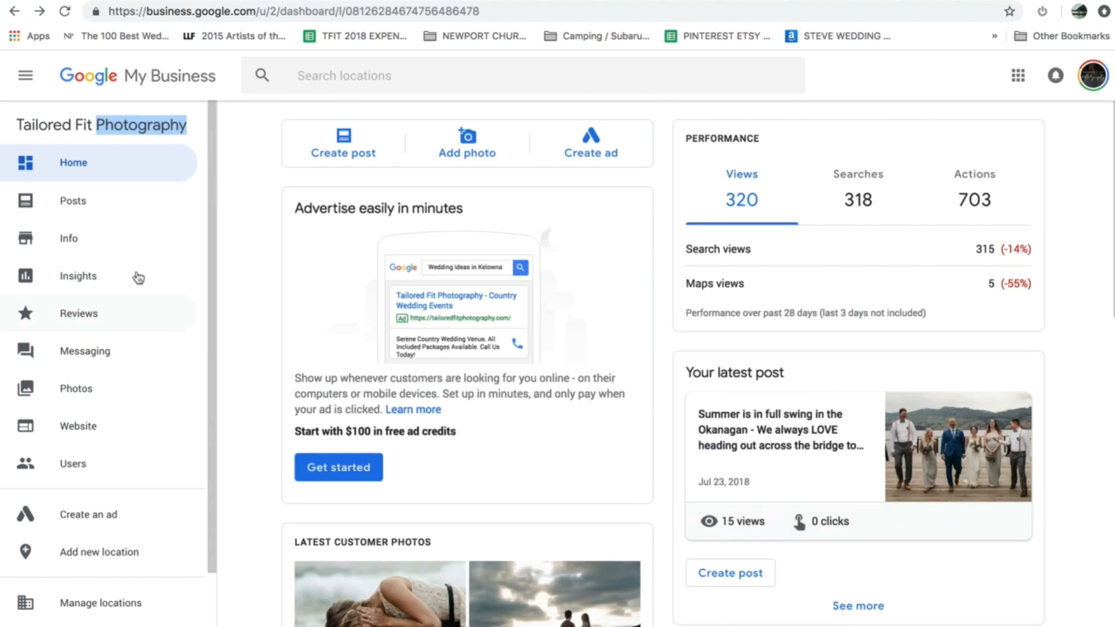
- Reopen the business information and examine the service areas, opening hours, special hours, website, services and attributes entries
click(88, 239)
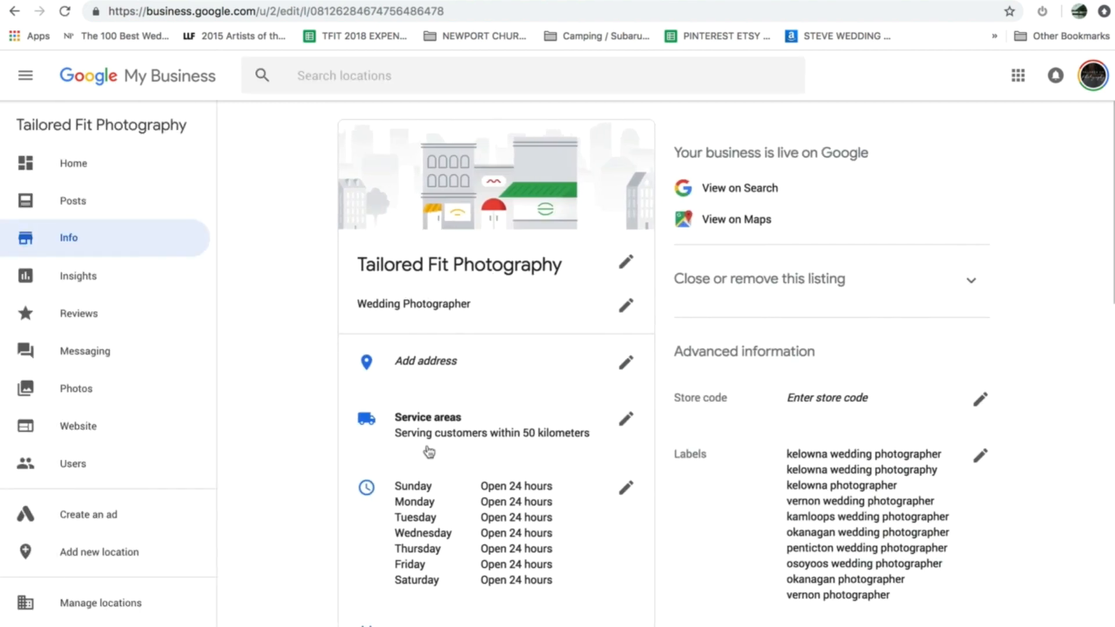
scroll(646, 436, down, 2)
scroll(570, 217, up, 2)
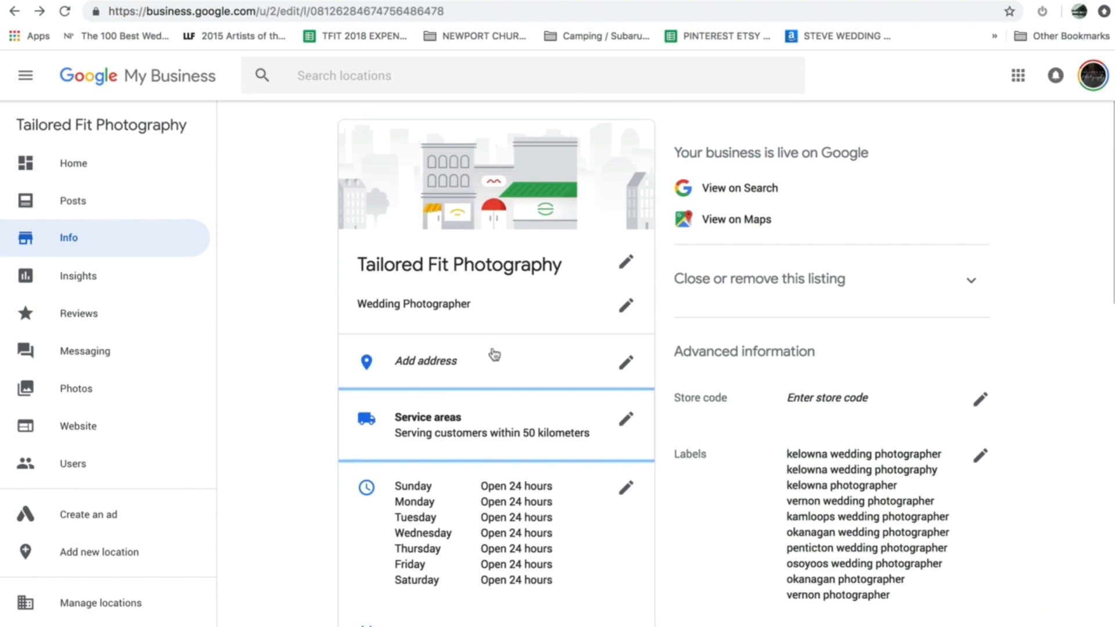
scroll(493, 356, down, 2)
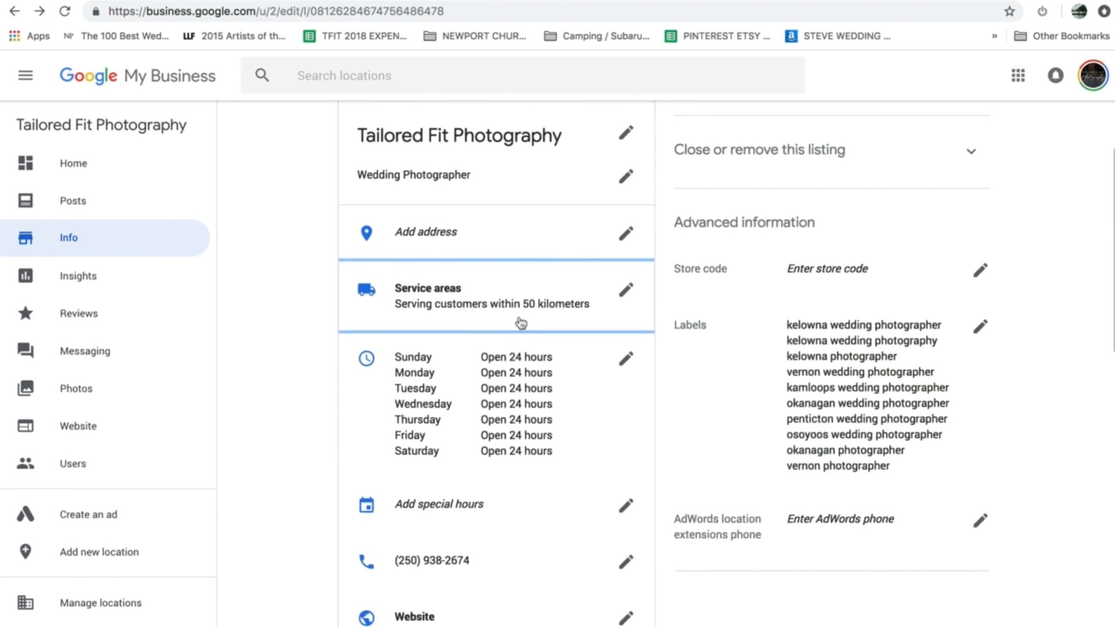
scroll(521, 324, down, 3)
scroll(511, 314, down, 1)
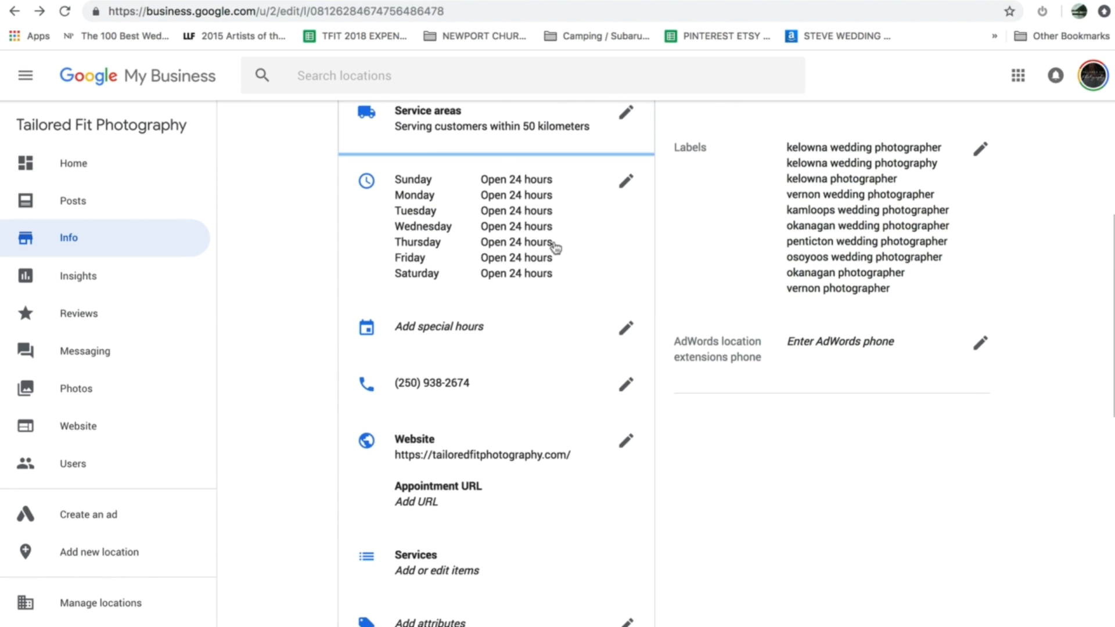
scroll(581, 296, down, 3)
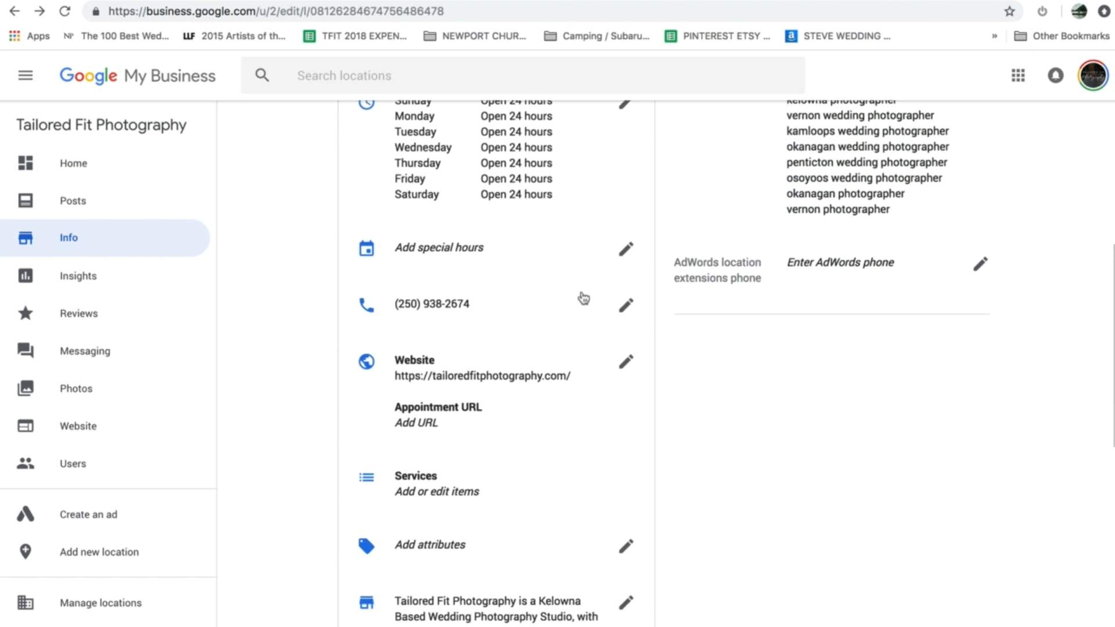
scroll(584, 299, up, 3)
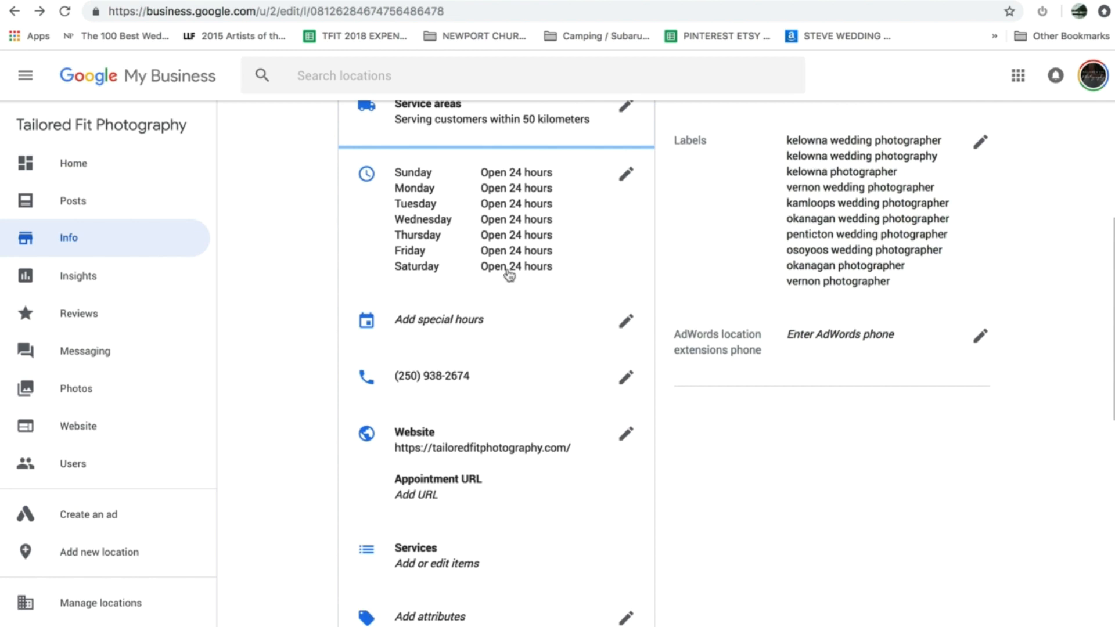
scroll(507, 274, down, 4)
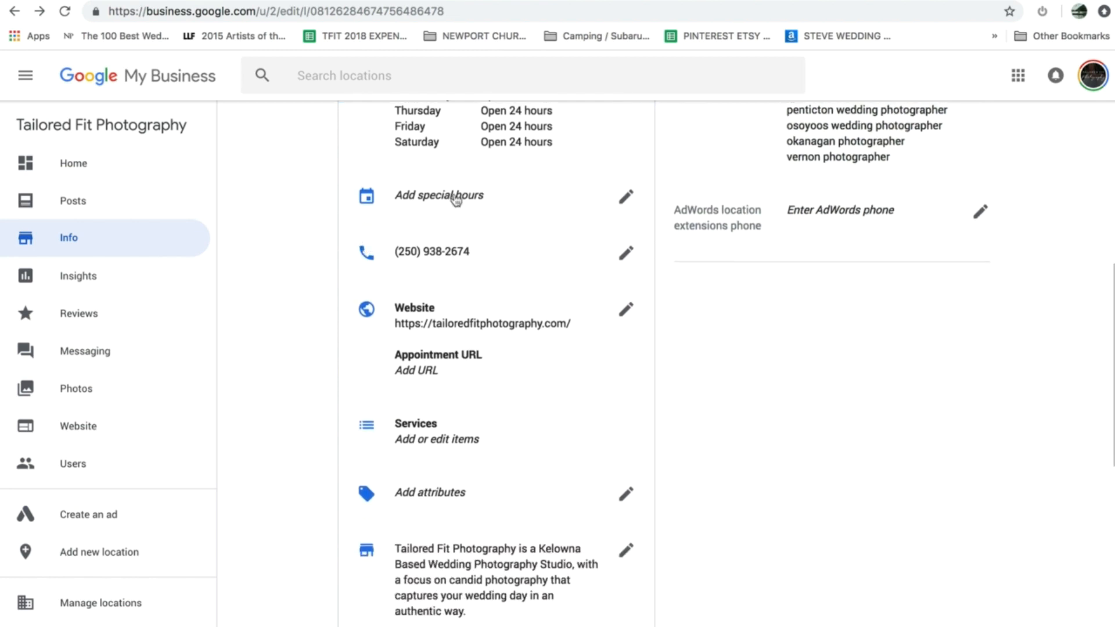
scroll(510, 313, down, 6)
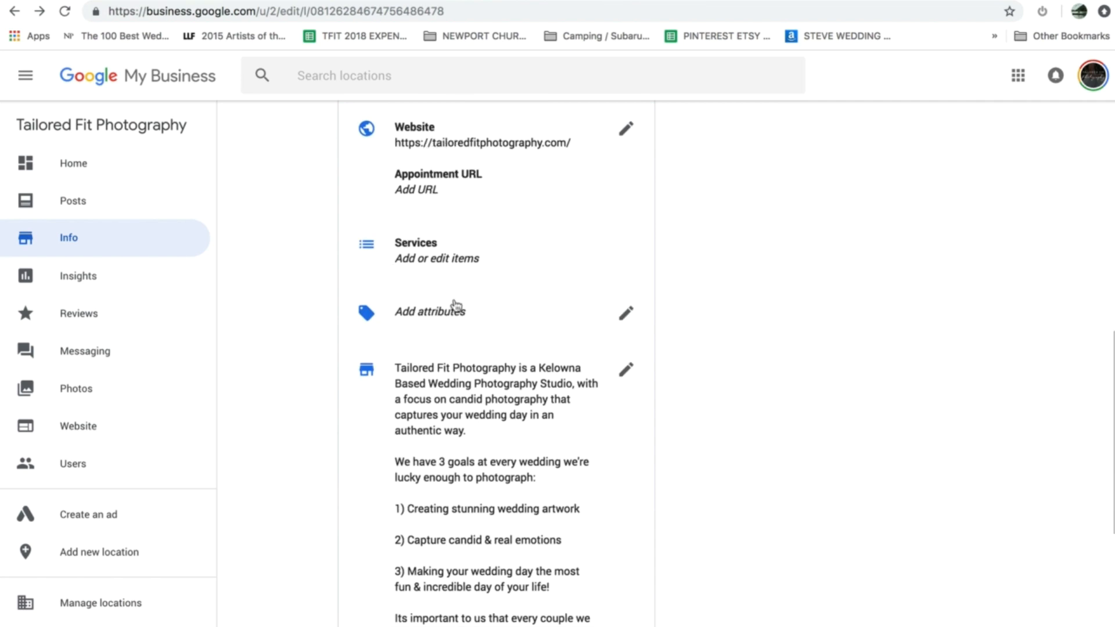
- Open the business's services list and review the wedding, engagement and elopement photography sections
scroll(453, 308, down, 3)
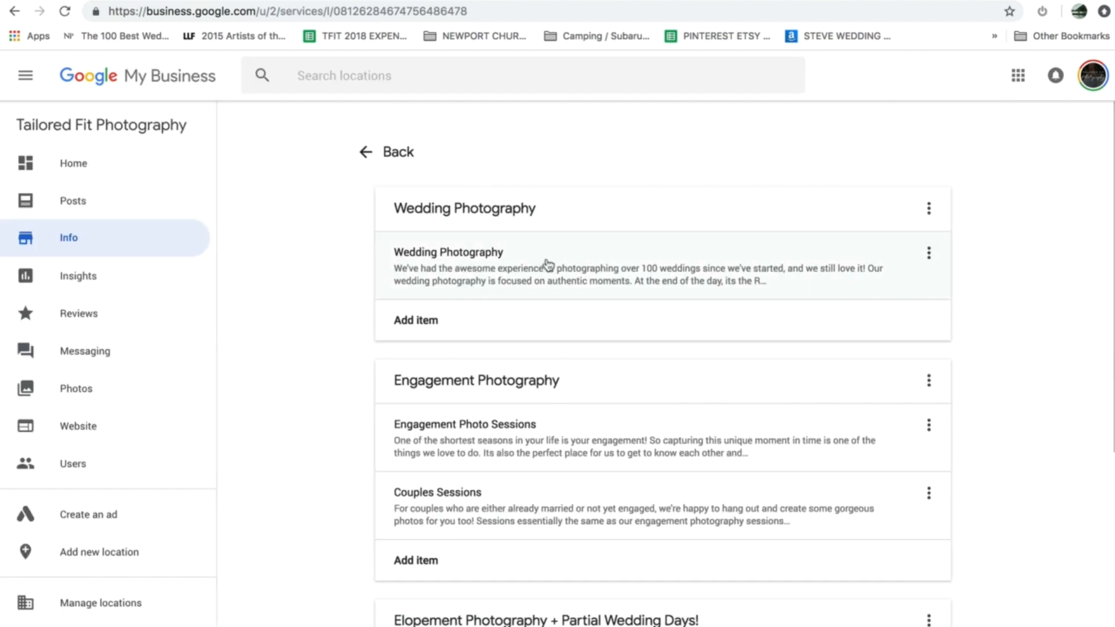
scroll(593, 404, down, 5)
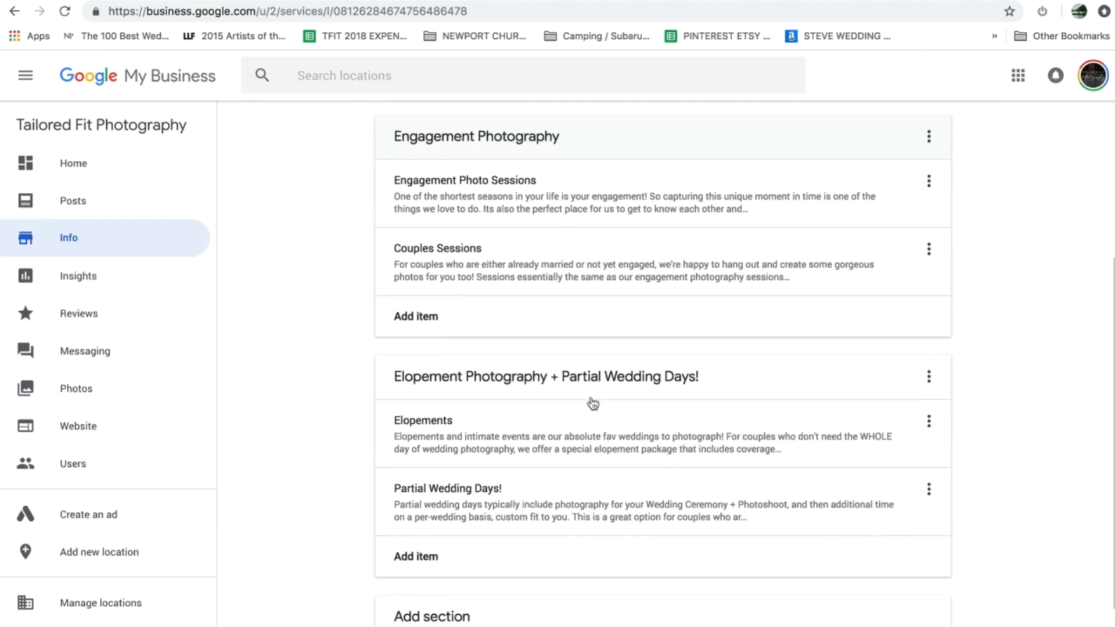
scroll(595, 395, down, 1)
- Draft a new services section named Pet Photography with an item named Pet Session priced at 8000 CAD
click(459, 556)
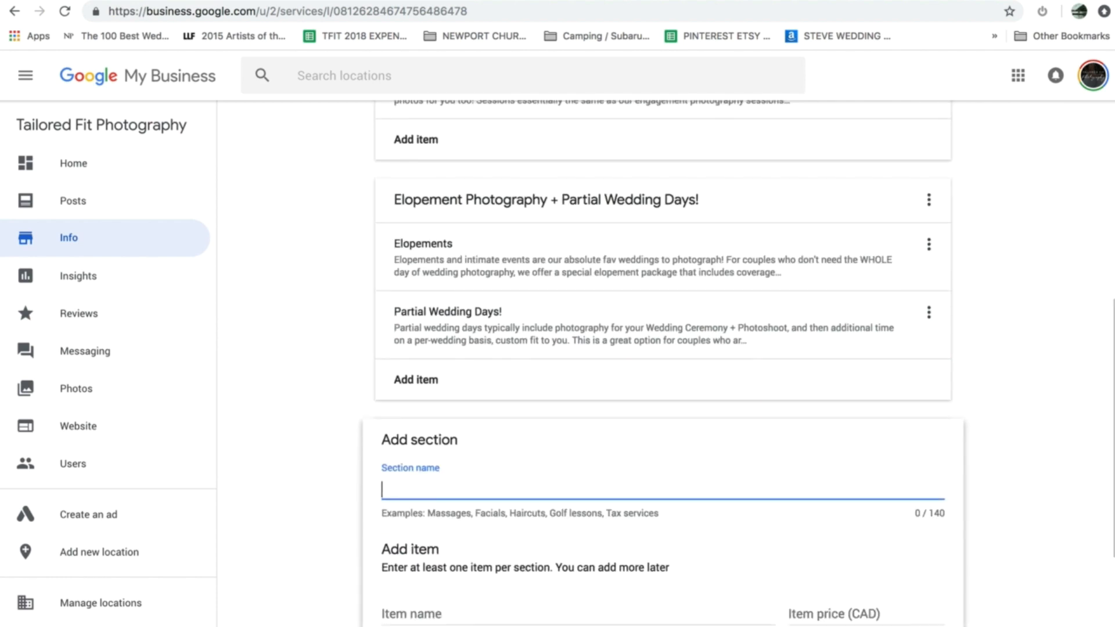
text(Pet Photograp)
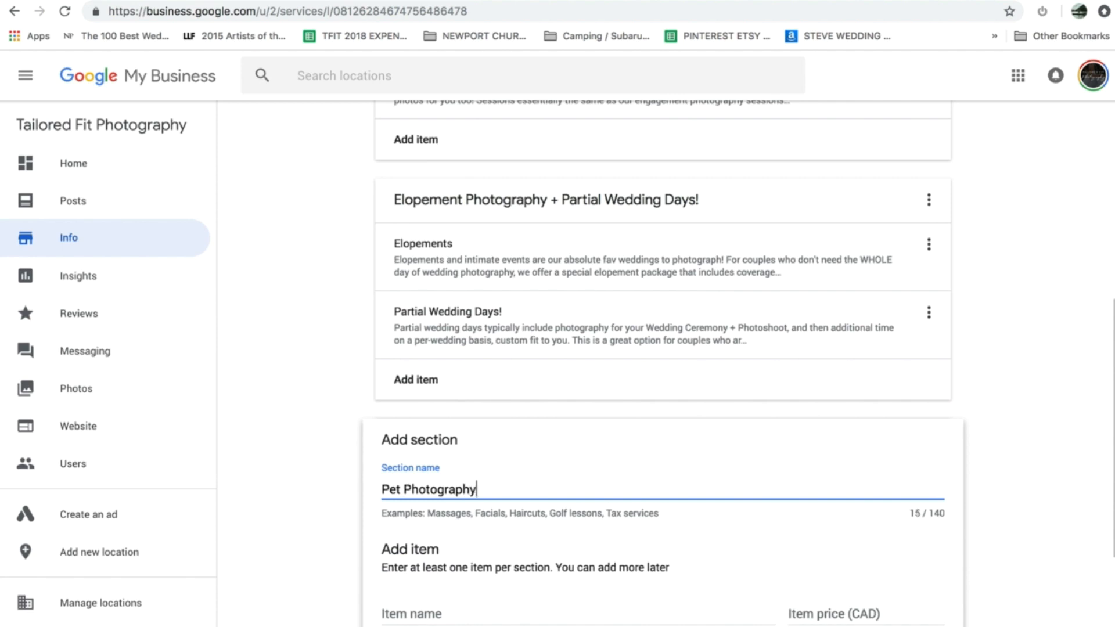
text(hy)
scroll(480, 443, down, 3)
click(443, 424)
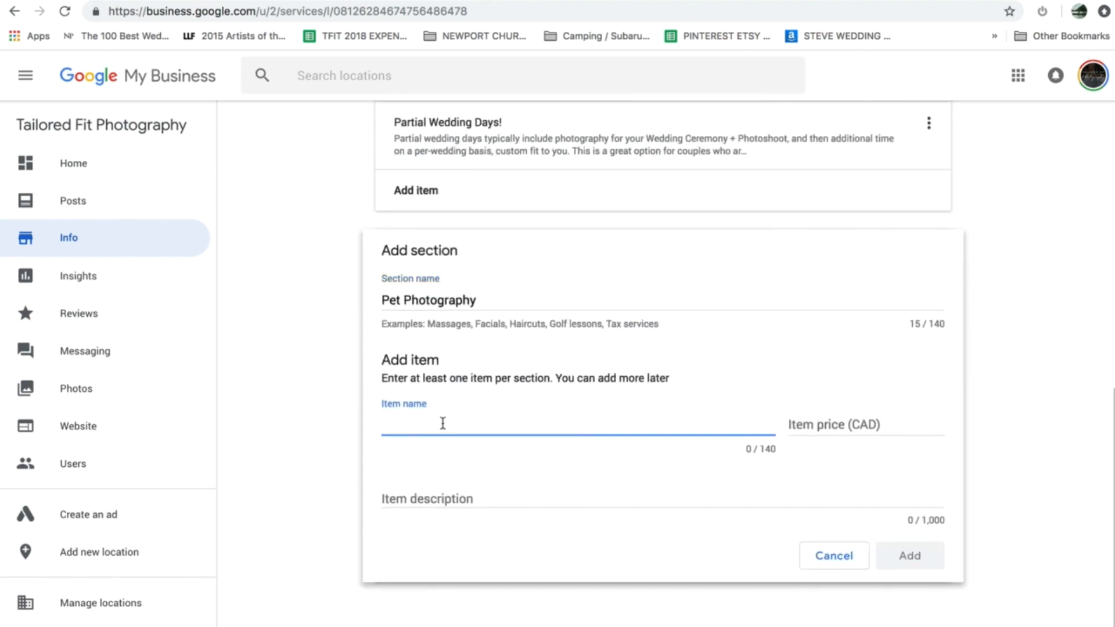
text(Pe)
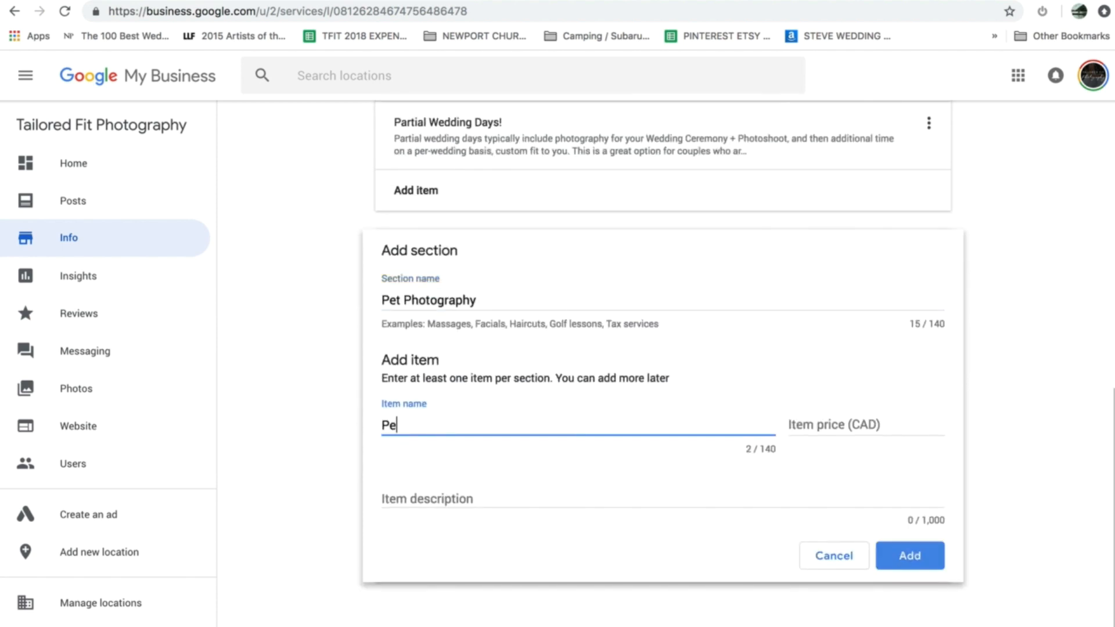
text(t Session)
key(Tab)
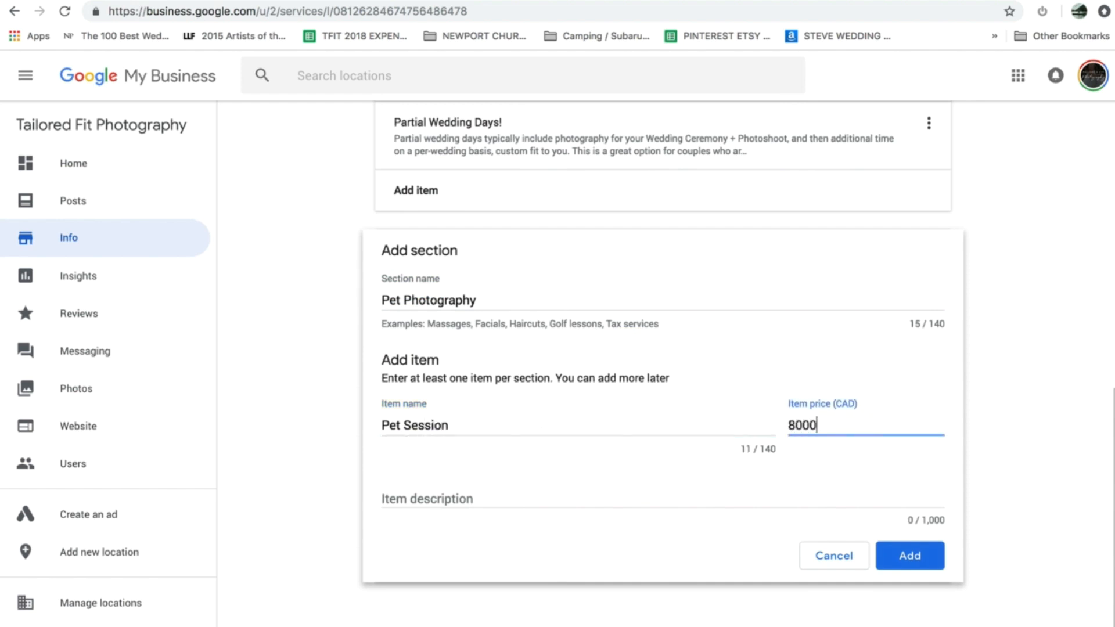
- Enter the item description "Want amazing of pets? Make sure to grab them with this all inclusive session!" and discard the new section
click(443, 491)
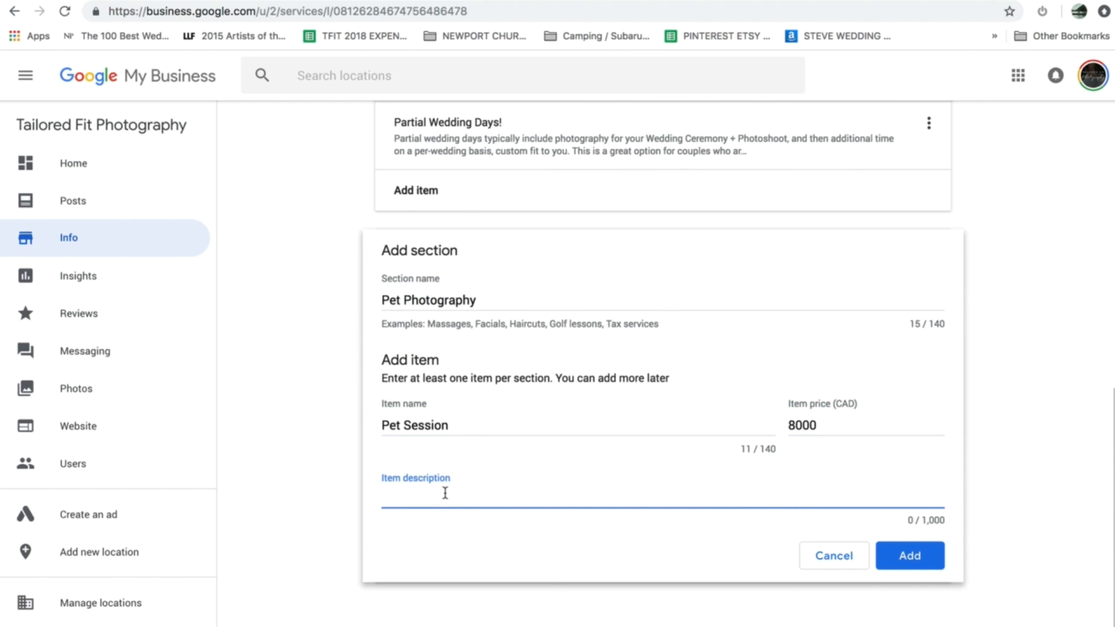
text(Want amazing of pets? Make sure to grab them with this all inclusiv)
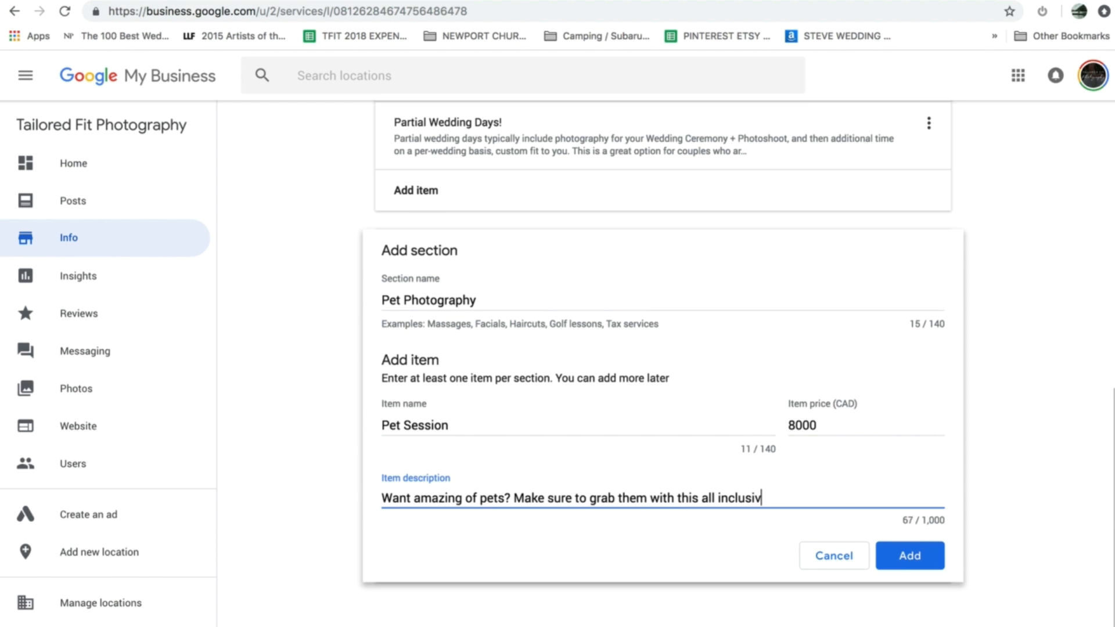
text(session!)
scroll(510, 381, up, 6)
scroll(653, 483, up, 4)
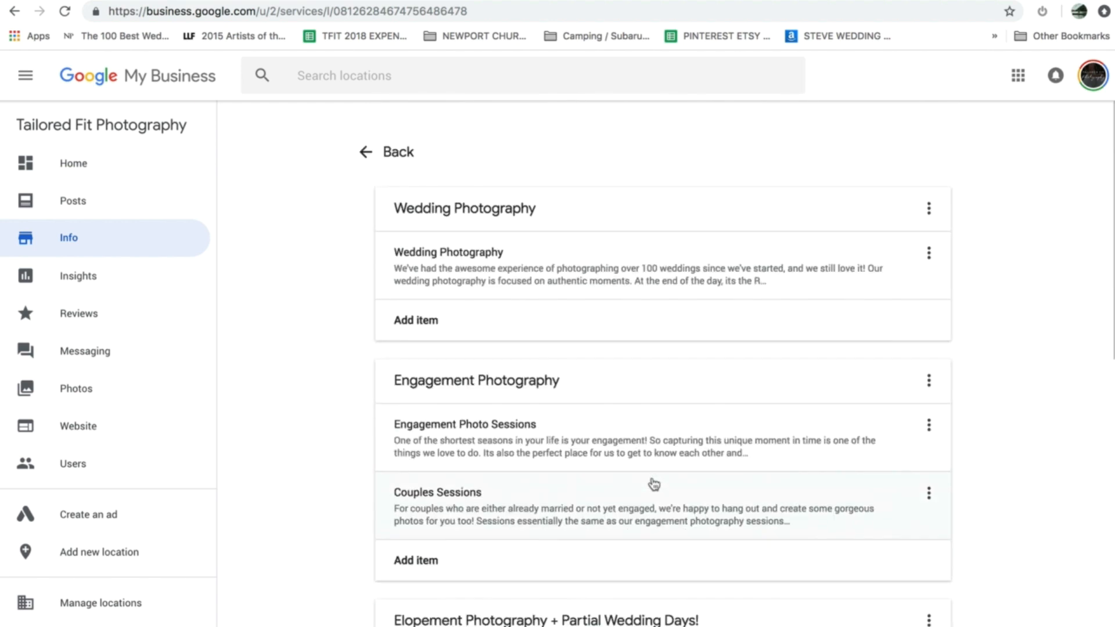
scroll(650, 476, down, 10)
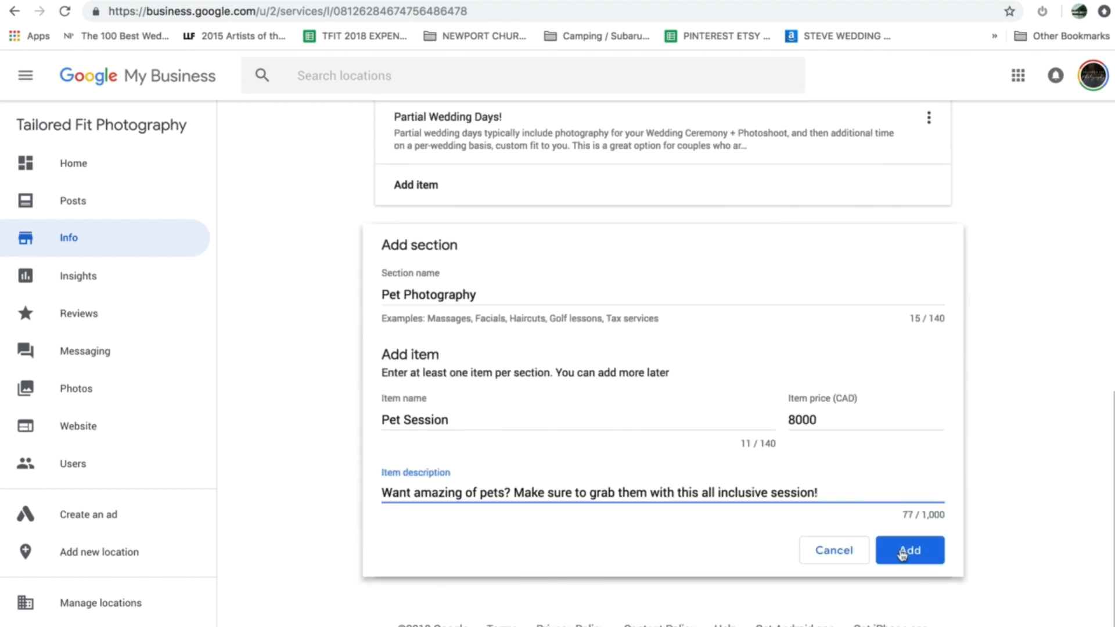
click(852, 556)
- Return to the business information from the services list and review the written business description
scroll(653, 456, up, 5)
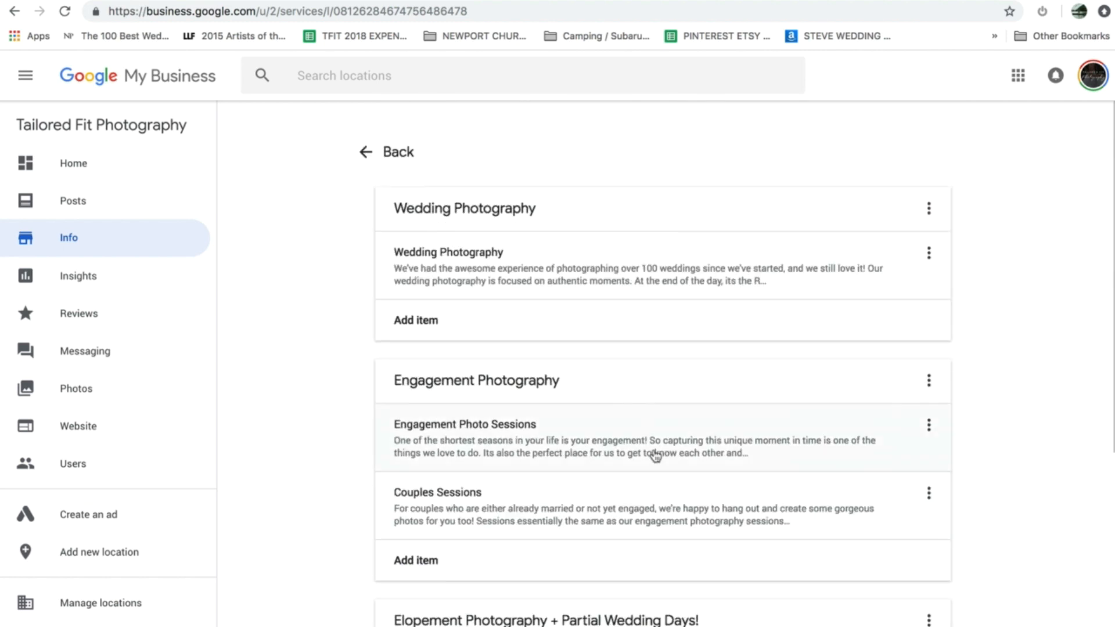
click(400, 152)
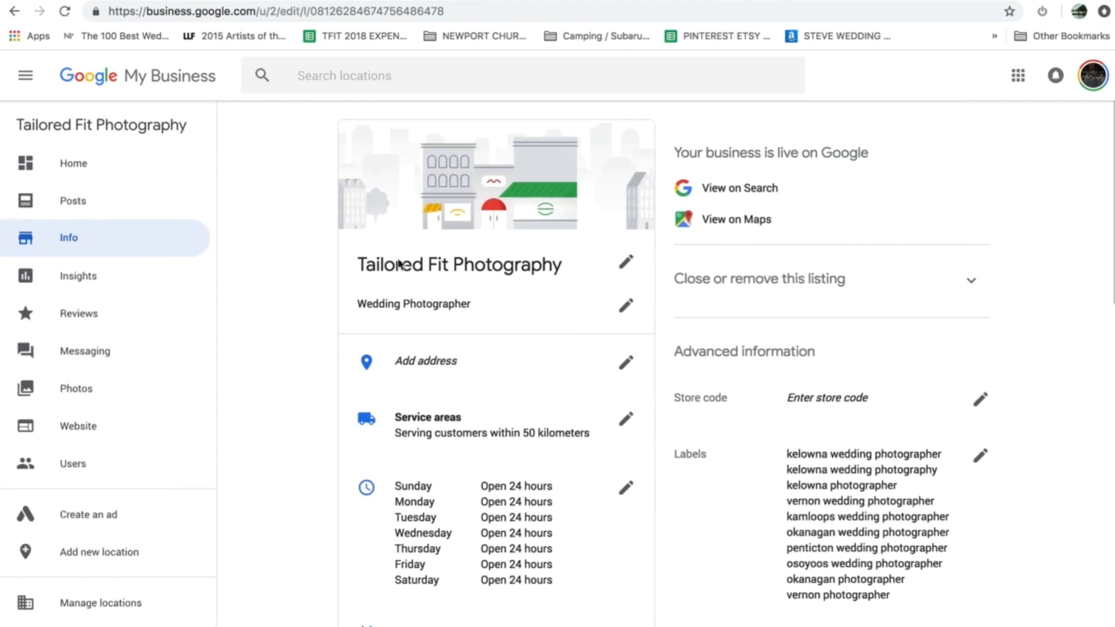
scroll(494, 426, down, 3)
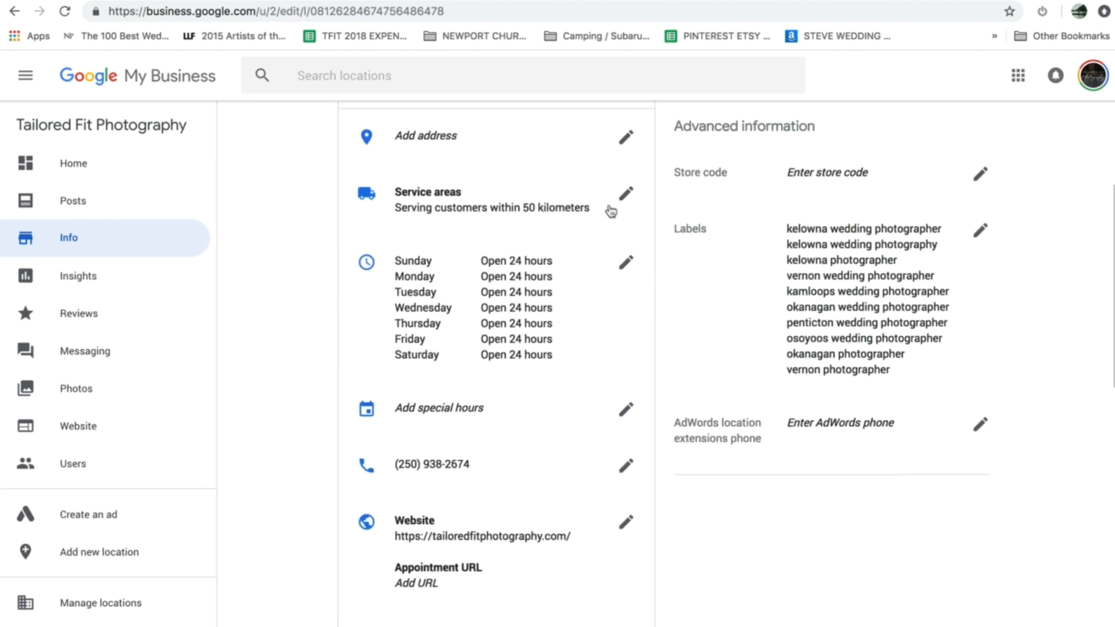
scroll(615, 406, down, 4)
scroll(842, 367, down, 5)
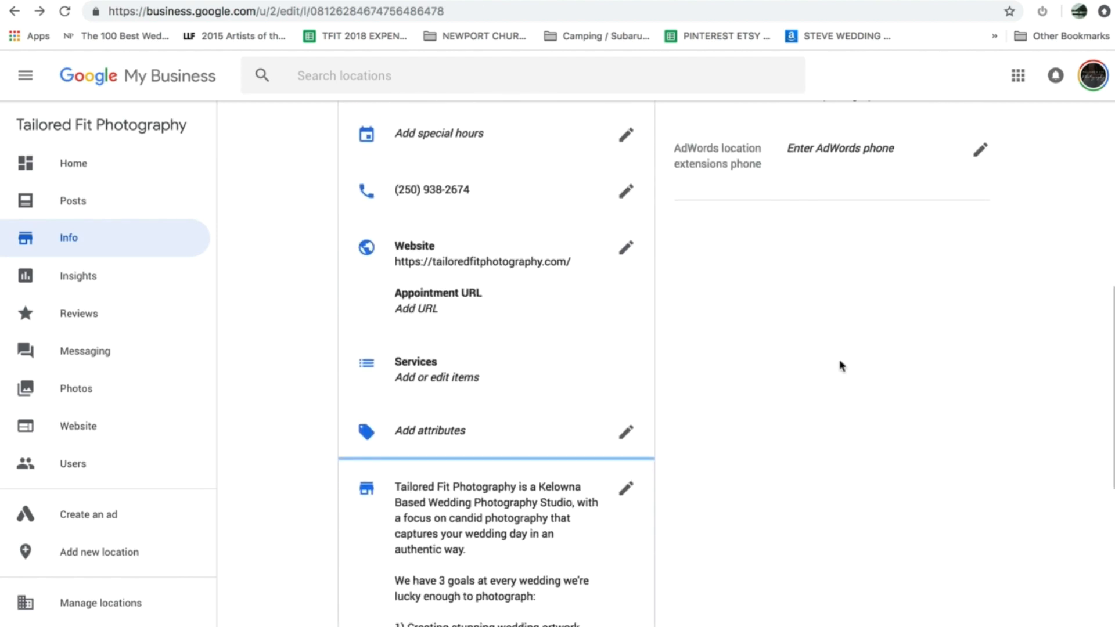
scroll(842, 365, down, 2)
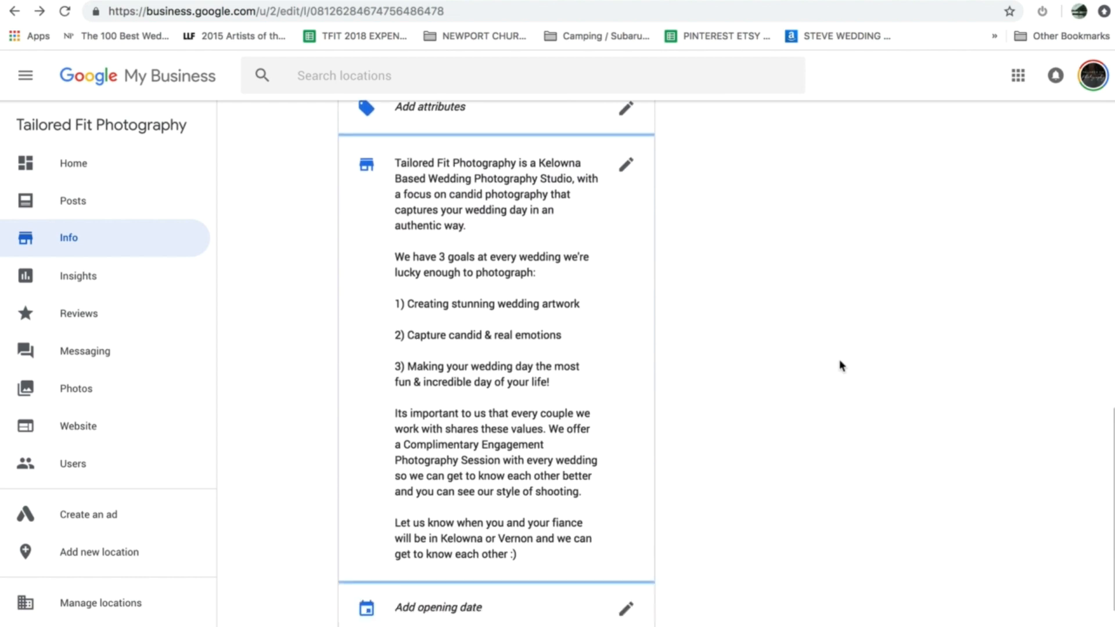
- Open the business description for editing, highlight "Kelowna Based Wedding Photography Studio", the complimentary engagement session wording and "Kelowna or Vernon", and cancel the edit
click(626, 149)
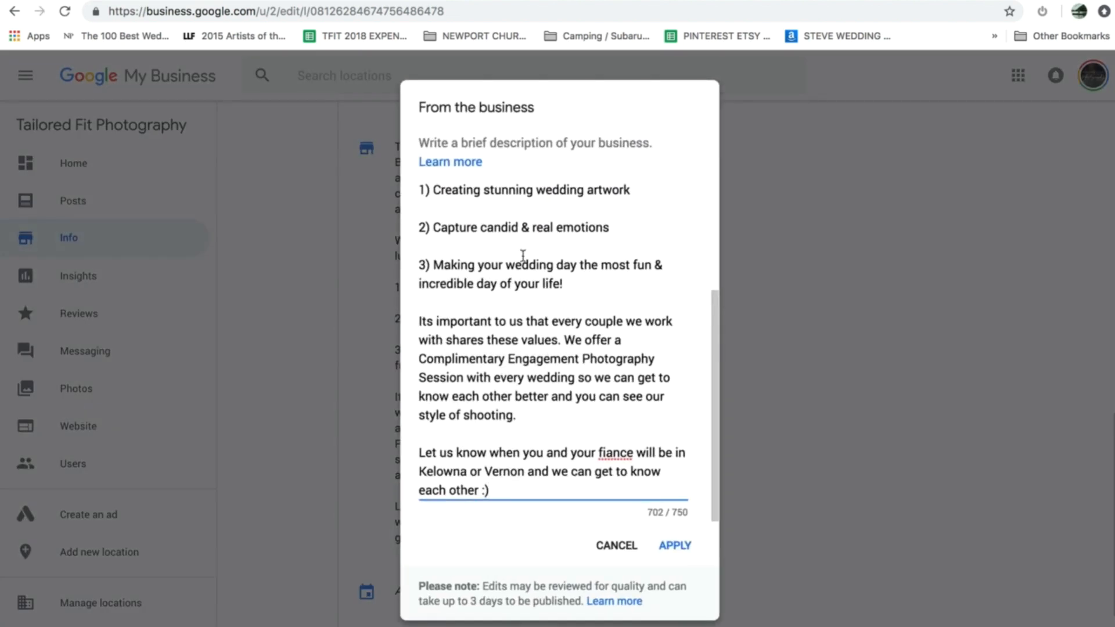
scroll(489, 277, up, 5)
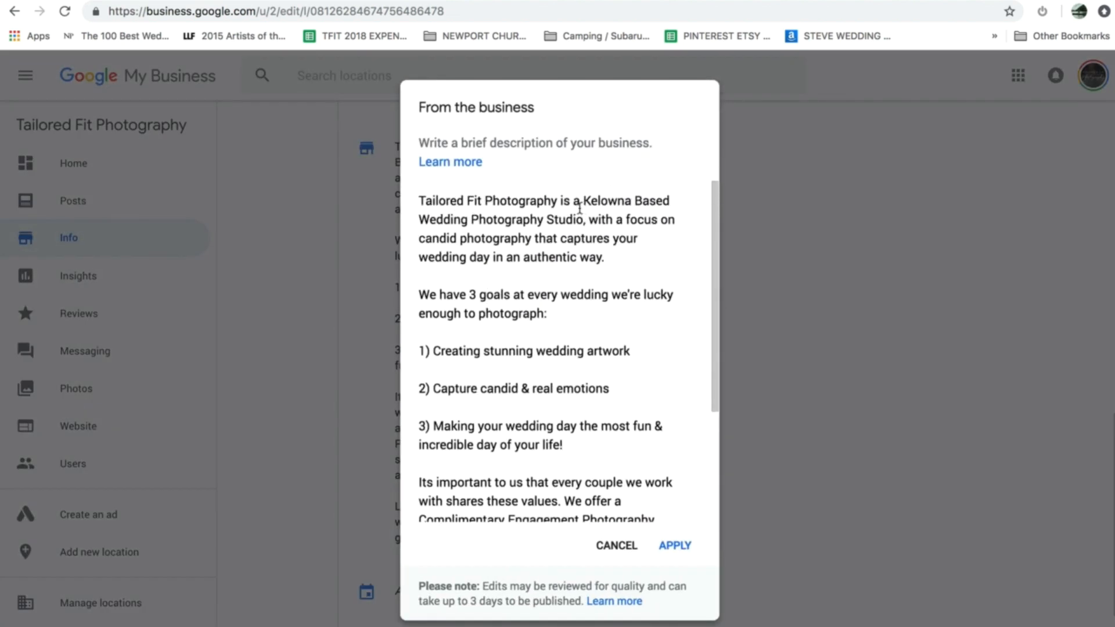
mouse_move(585, 201)
mouse_down()
mouse_move(693, 207)
mouse_move(588, 219)
mouse_up()
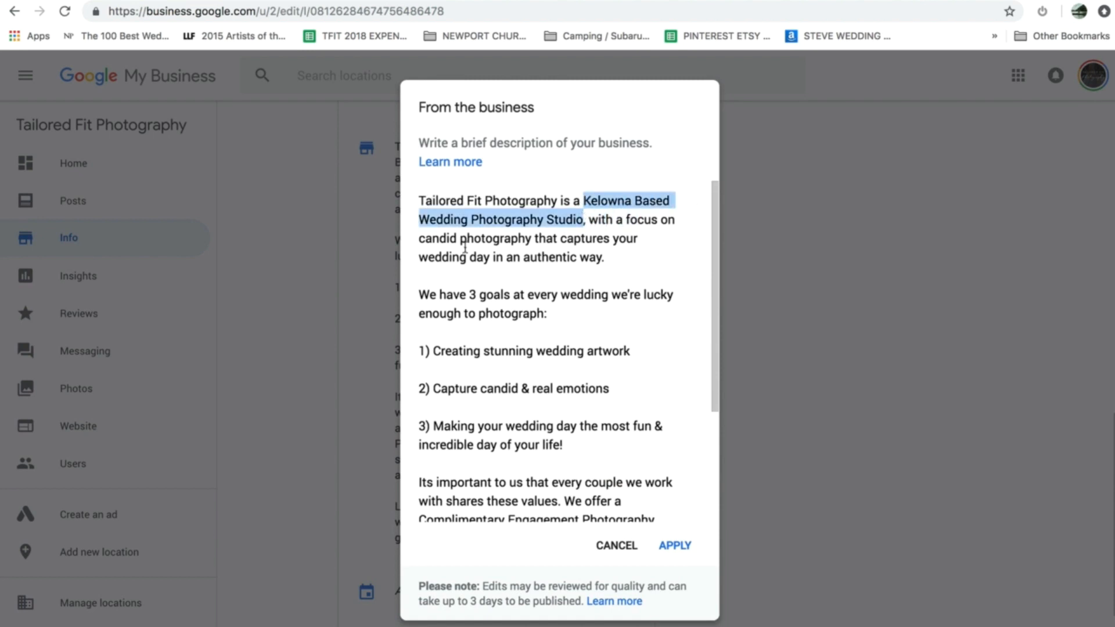
scroll(625, 392, down, 3)
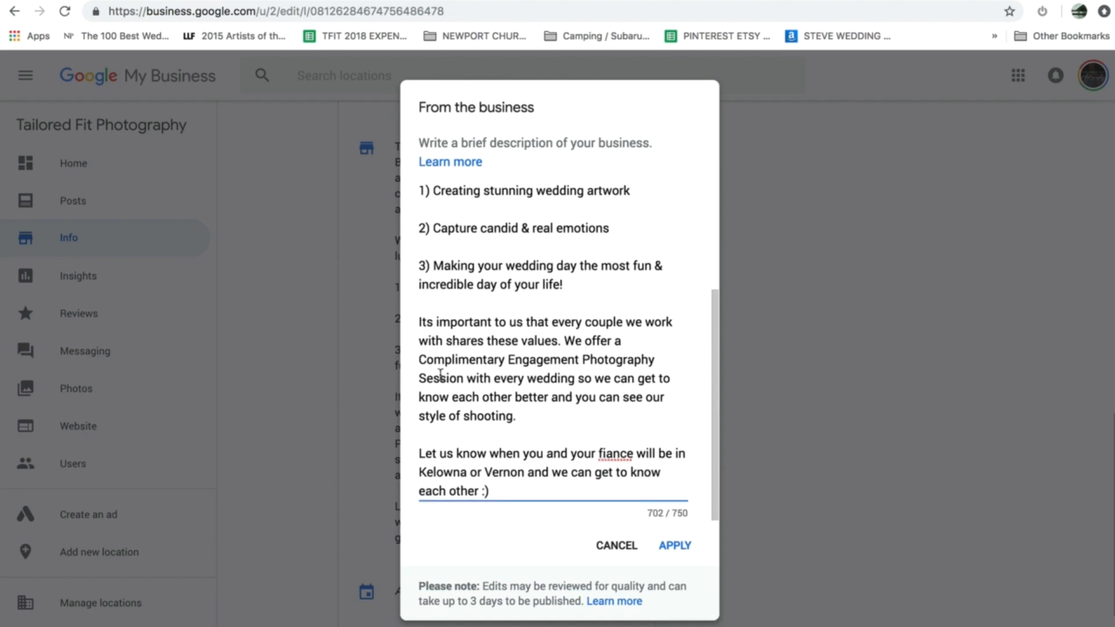
drag(420, 359, 602, 391)
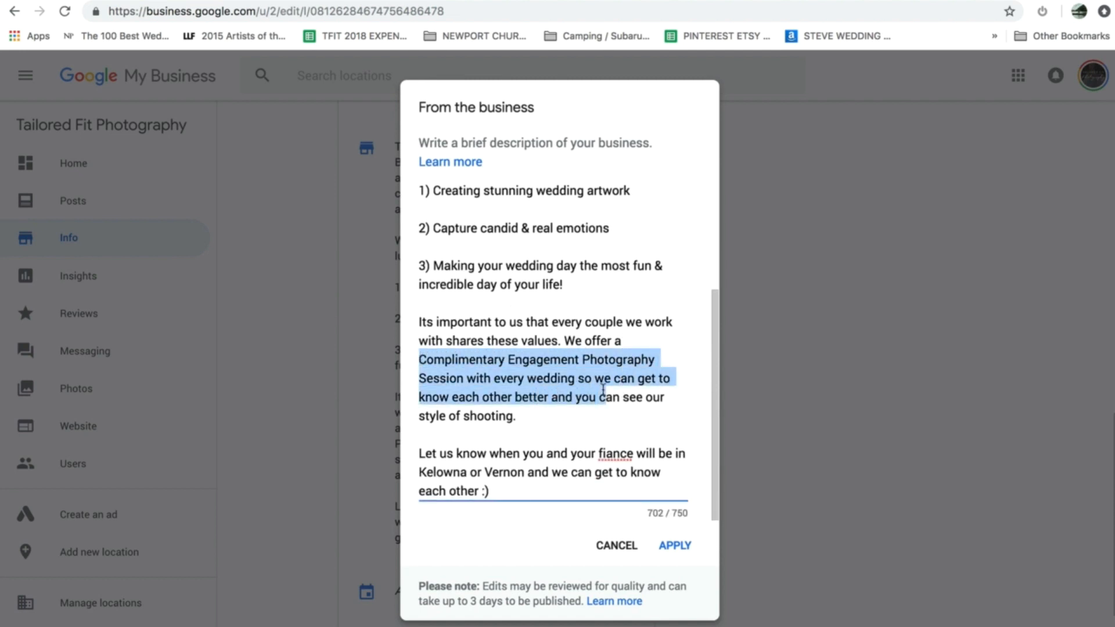
drag(419, 471, 526, 470)
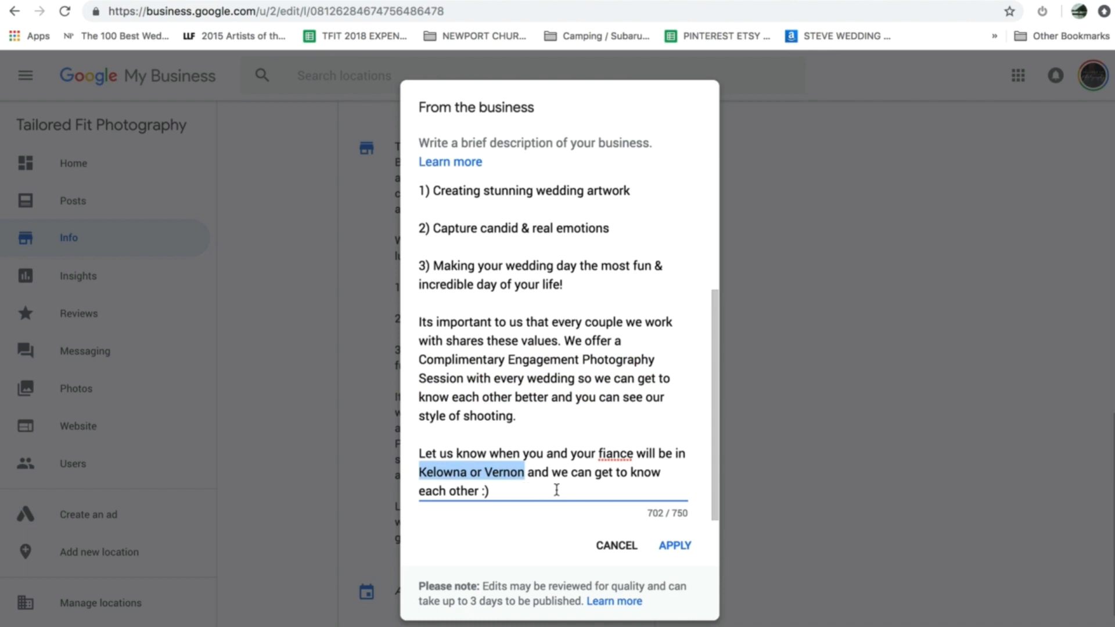
click(611, 554)
- Open the listing's photos from the business information and look through the gallery of uploaded wedding and engagement pictures
scroll(737, 490, down, 2)
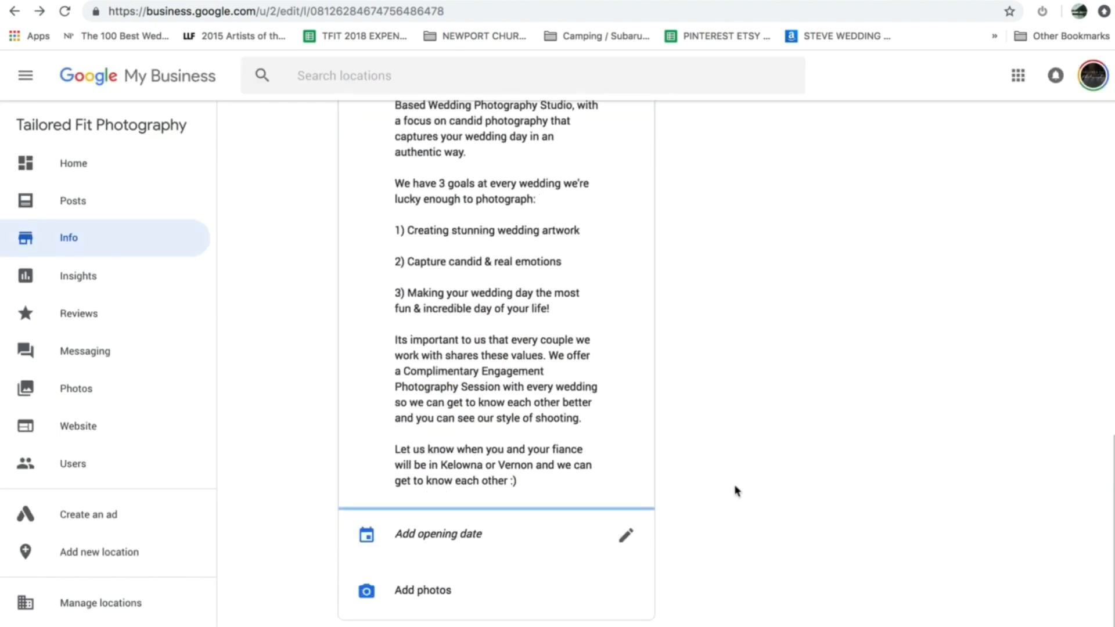
scroll(735, 491, up, 10)
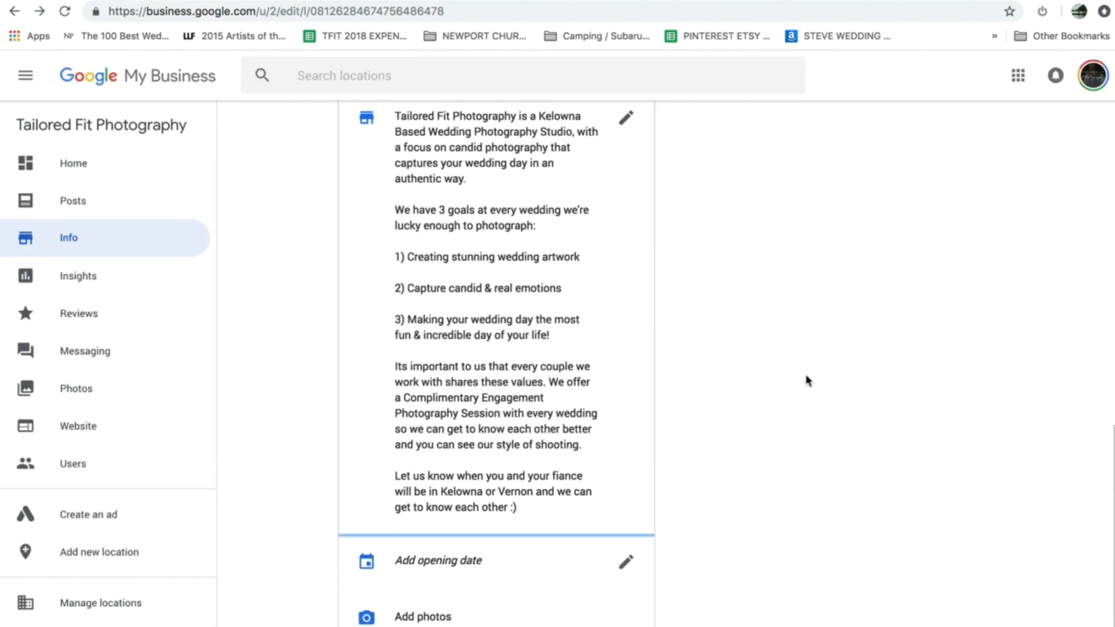
scroll(807, 381, down, 3)
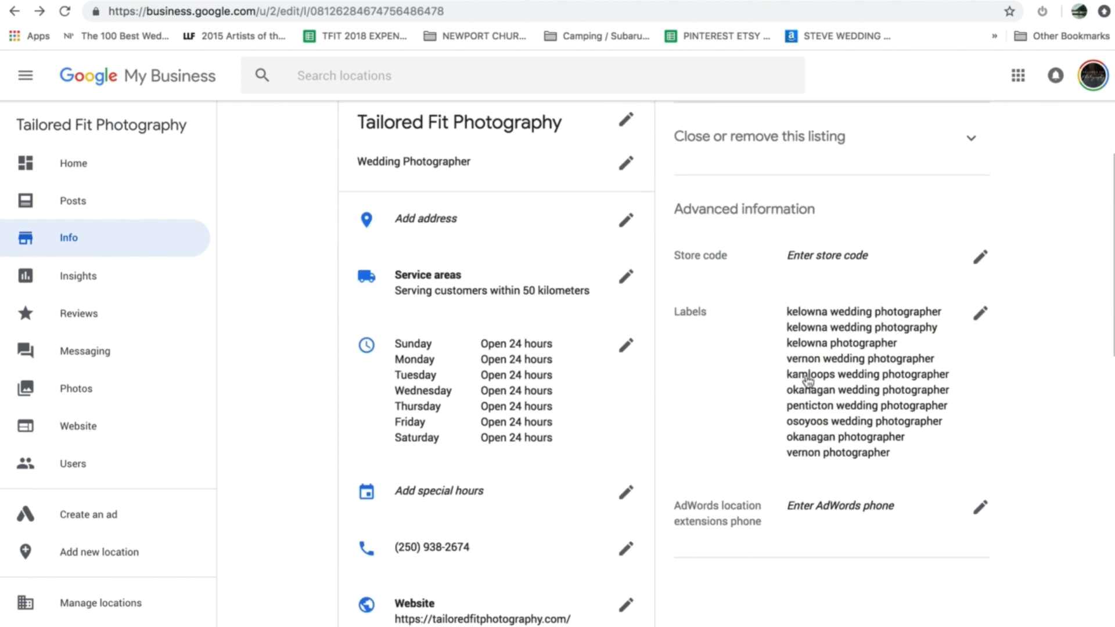
scroll(808, 382, down, 10)
click(409, 571)
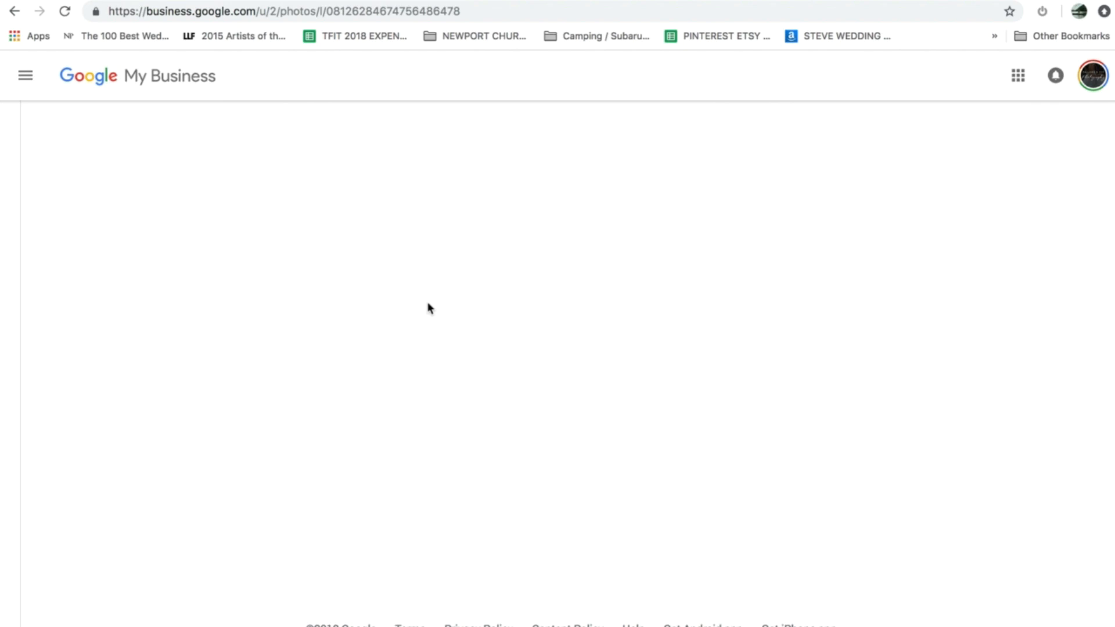
scroll(643, 363, down, 15)
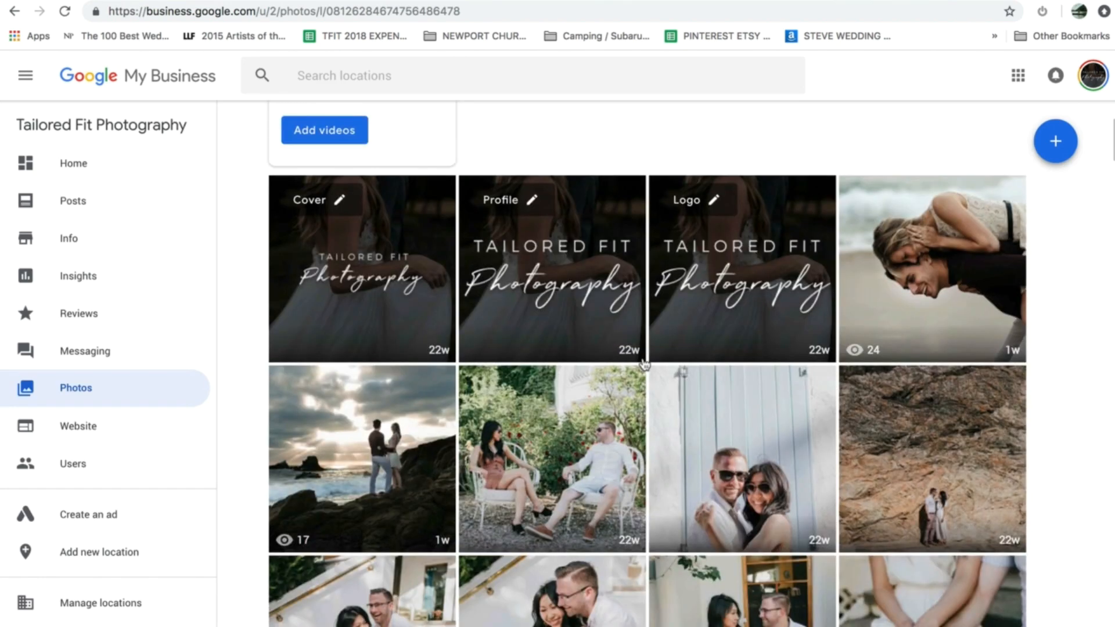
scroll(643, 363, down, 20)
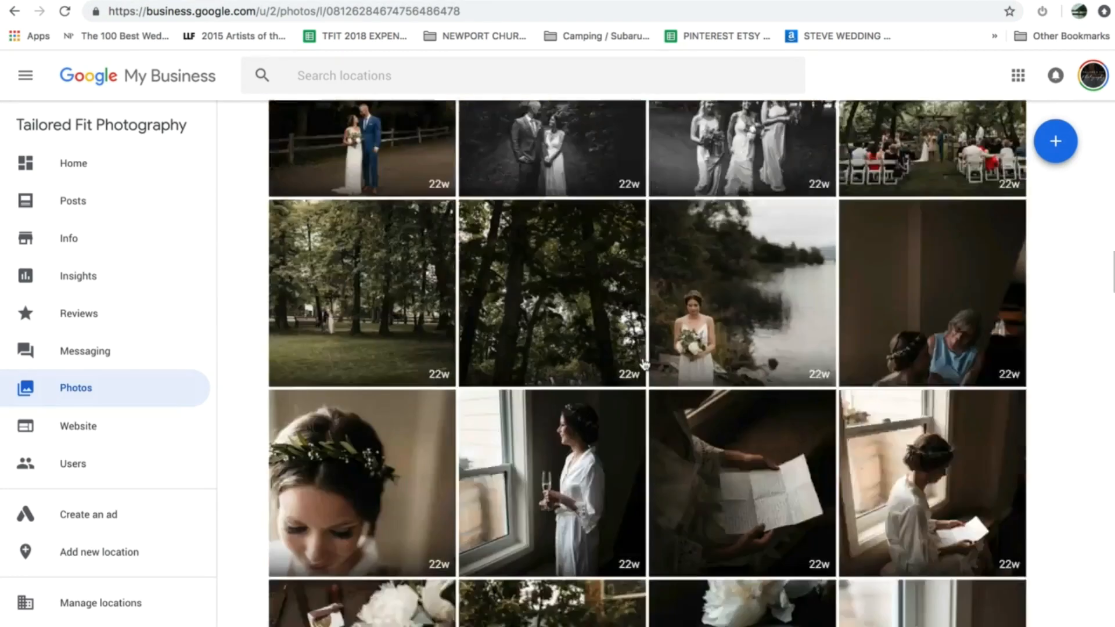
scroll(645, 364, down, 15)
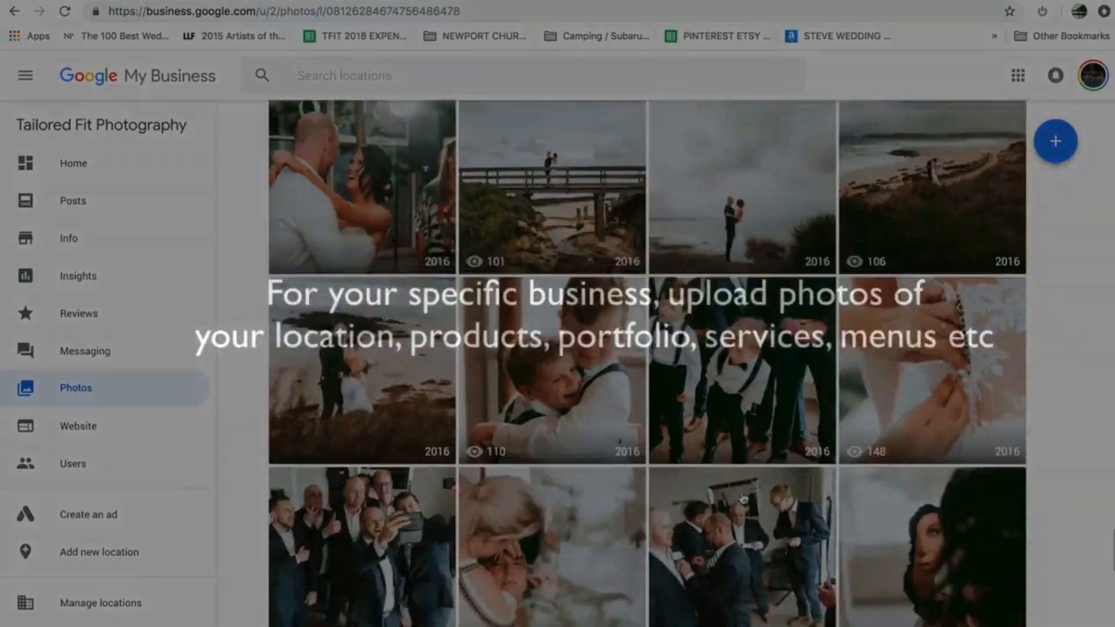
scroll(744, 499, down, 20)
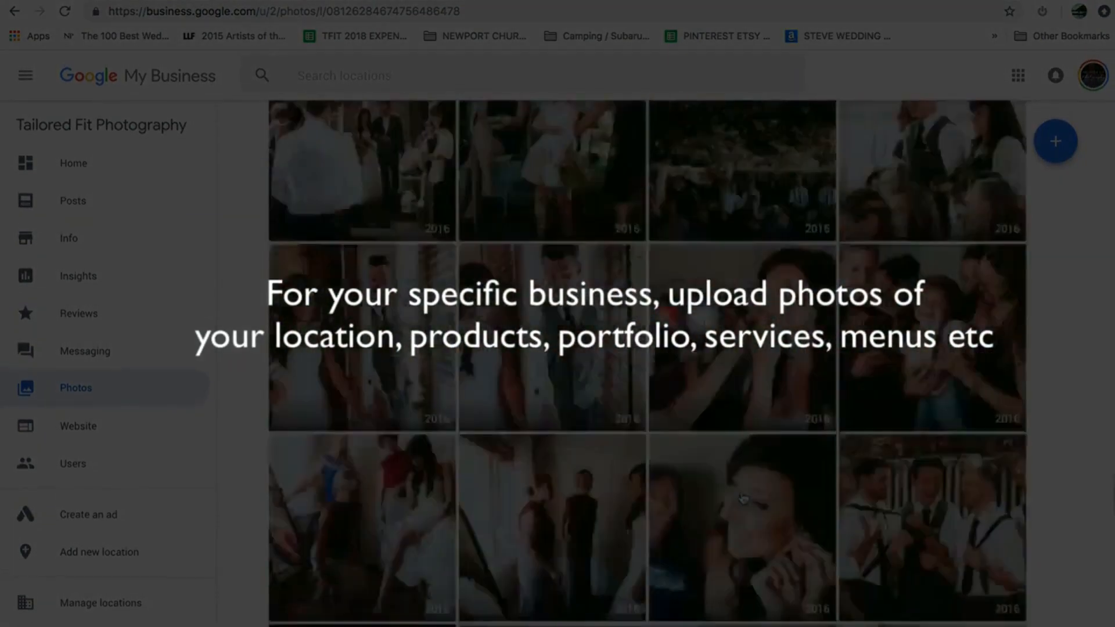
scroll(744, 498, up, 20)
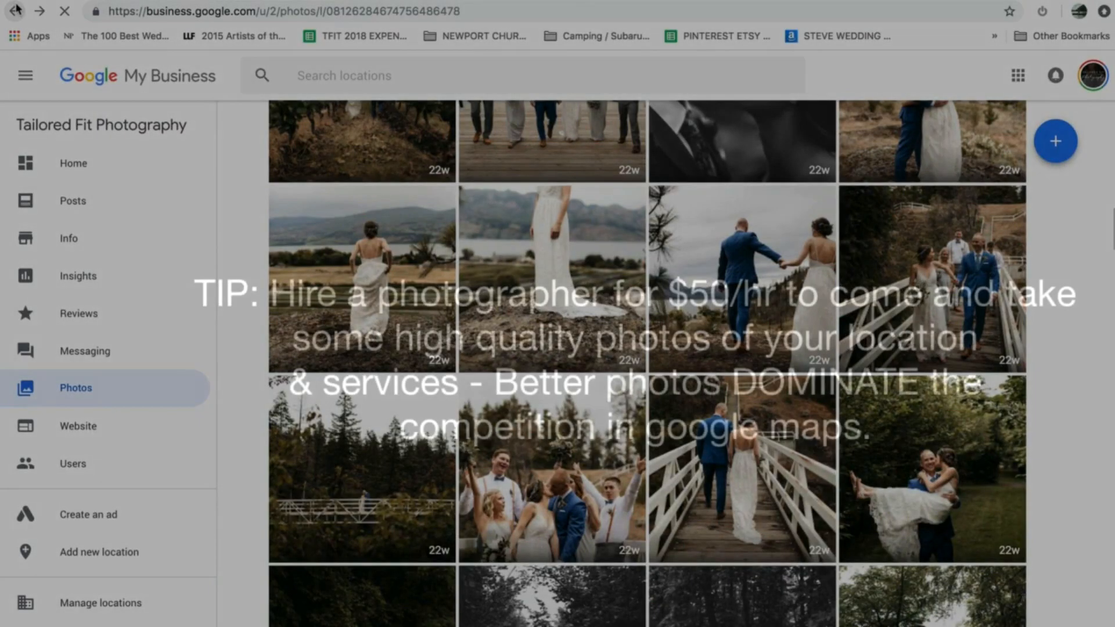
- Return to the business information, open the Labels for editing, review the list of location-based photographer keywords, and cancel the edit
click(17, 10)
scroll(894, 385, down, 3)
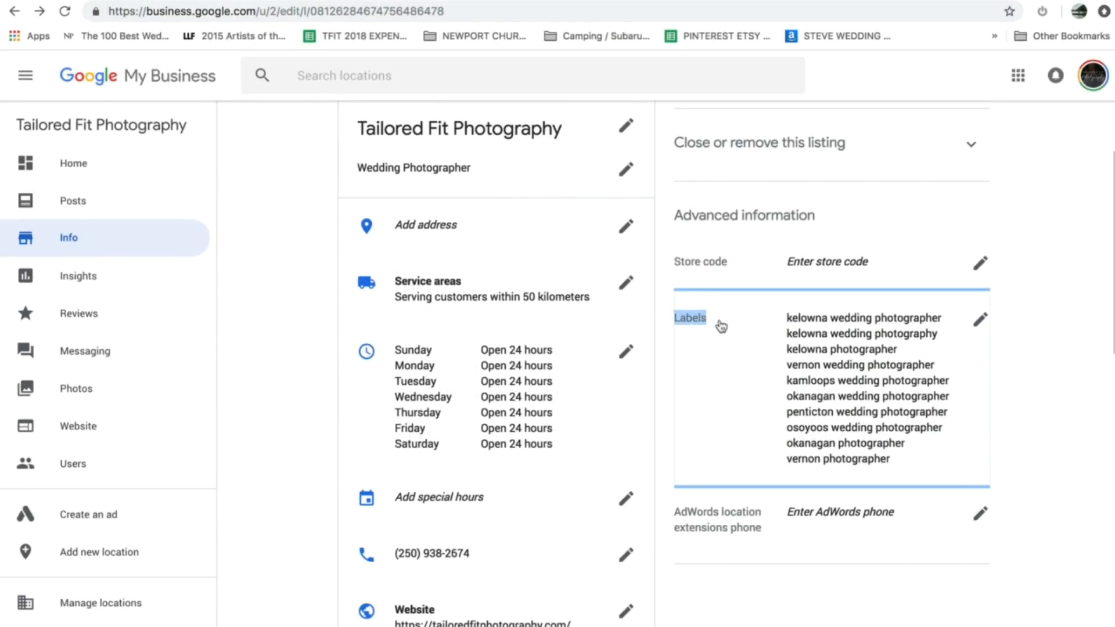
click(721, 326)
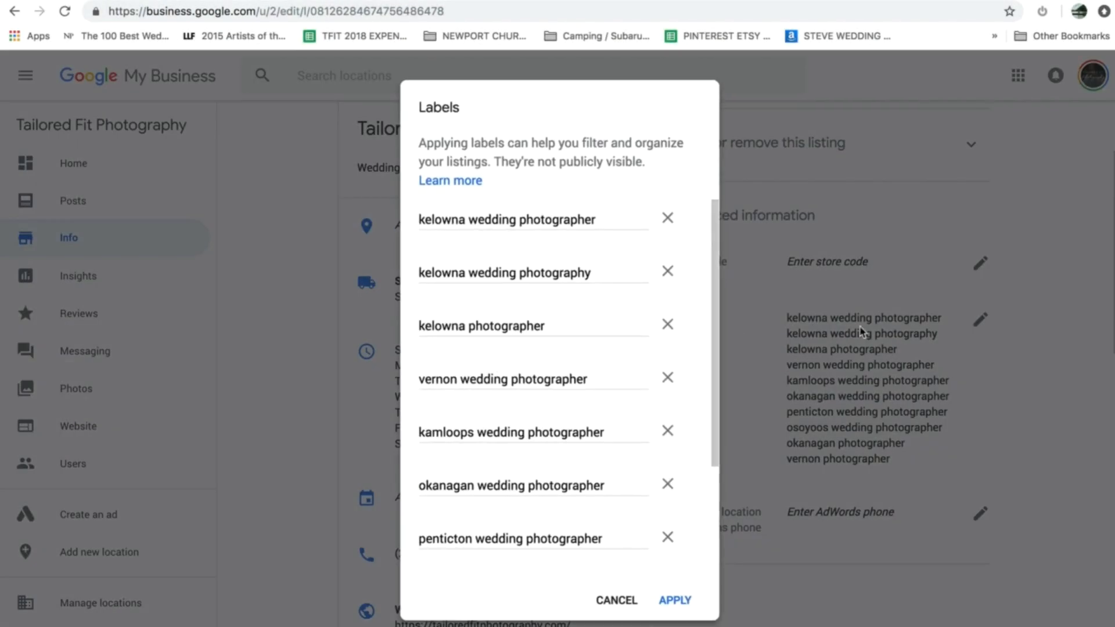
scroll(548, 342, down, 2)
scroll(548, 342, up, 2)
scroll(588, 437, down, 3)
scroll(590, 434, up, 3)
scroll(542, 274, down, 6)
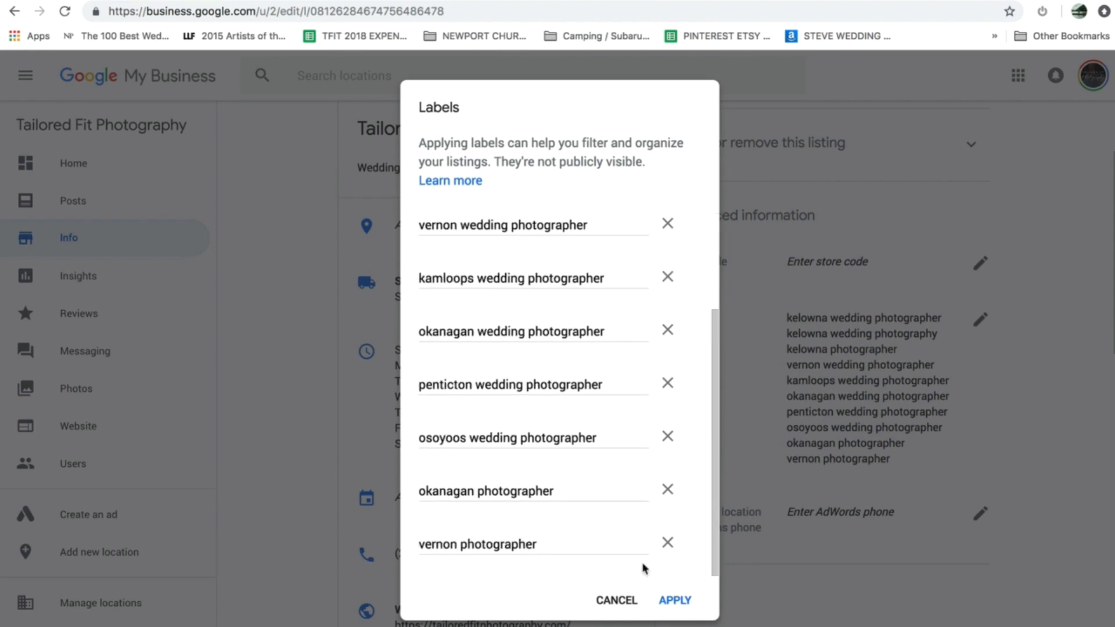
click(618, 600)
scroll(772, 421, down, 9)
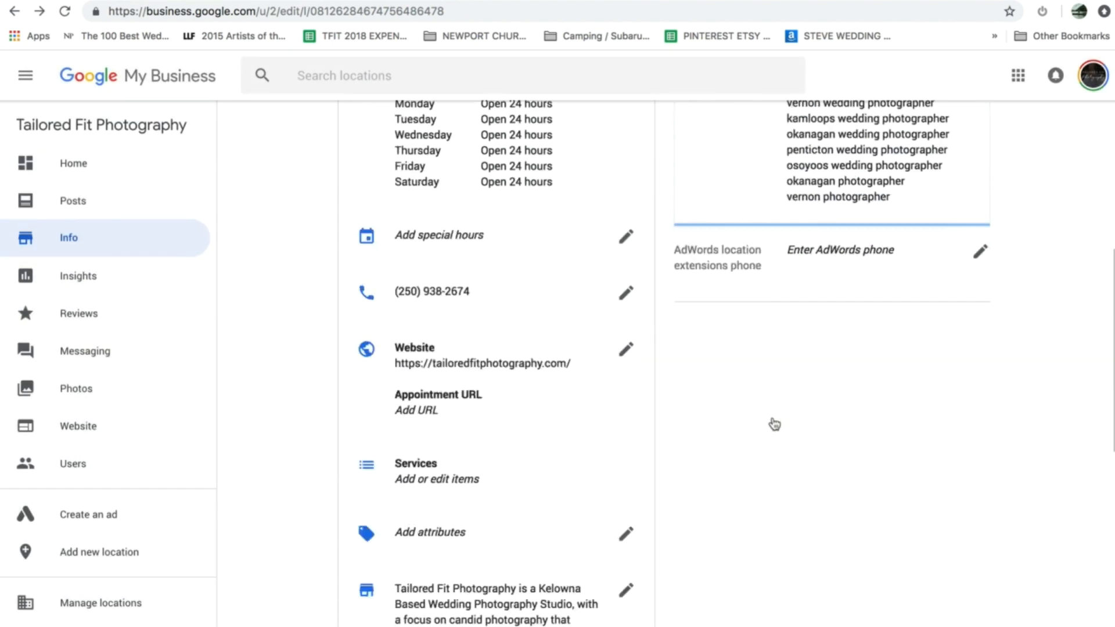
scroll(772, 421, down, 3)
scroll(773, 421, up, 12)
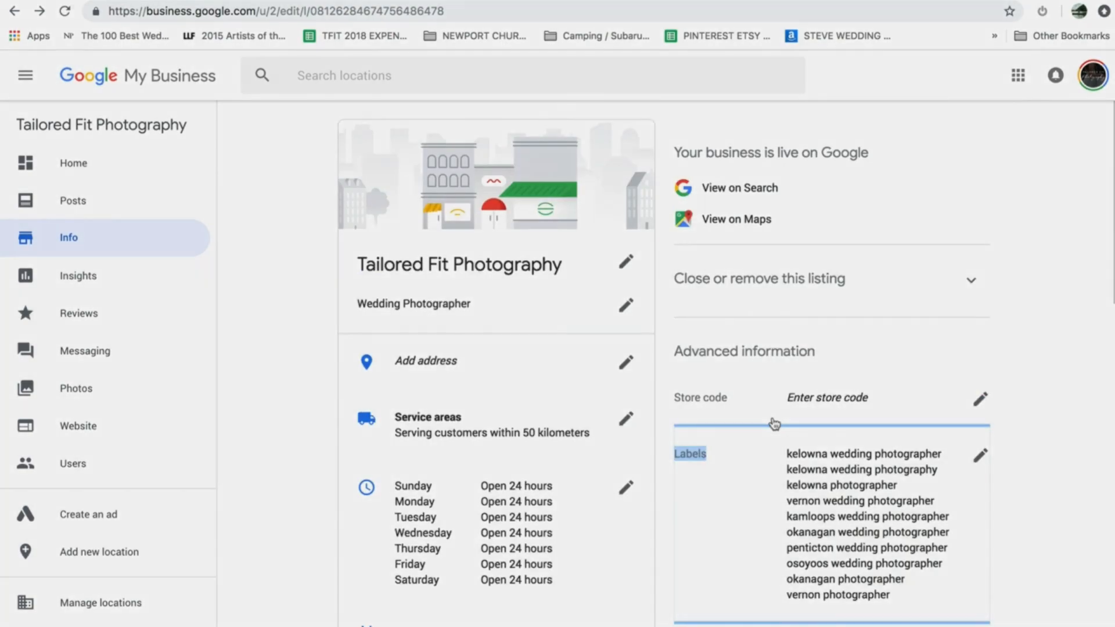